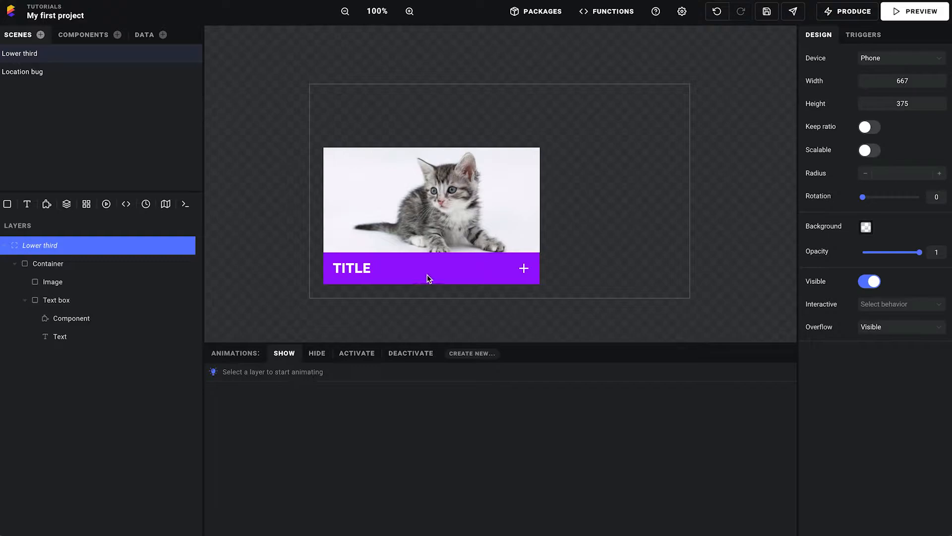
Examine the positioning and size settings of the Image, Text box and Container layers in the Lower third scene
left_click(423, 191)
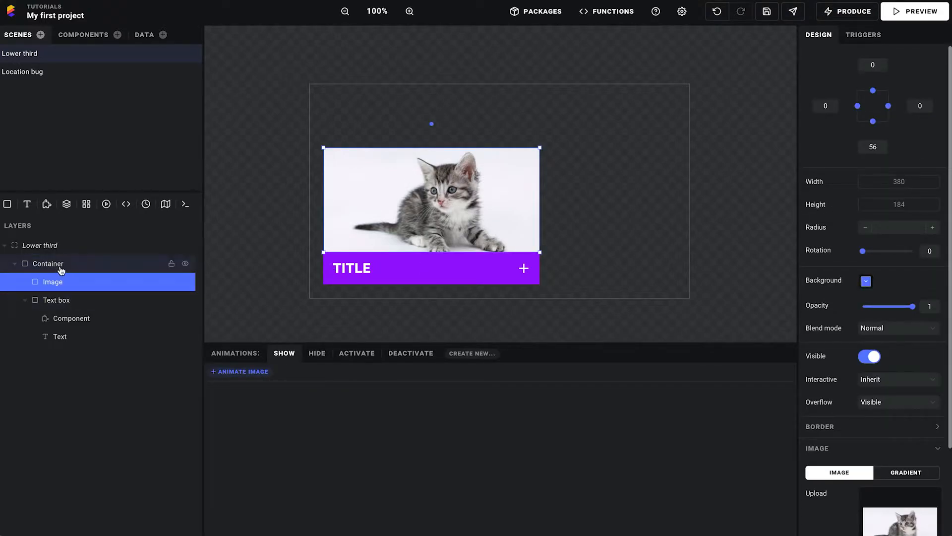
left_click(72, 303)
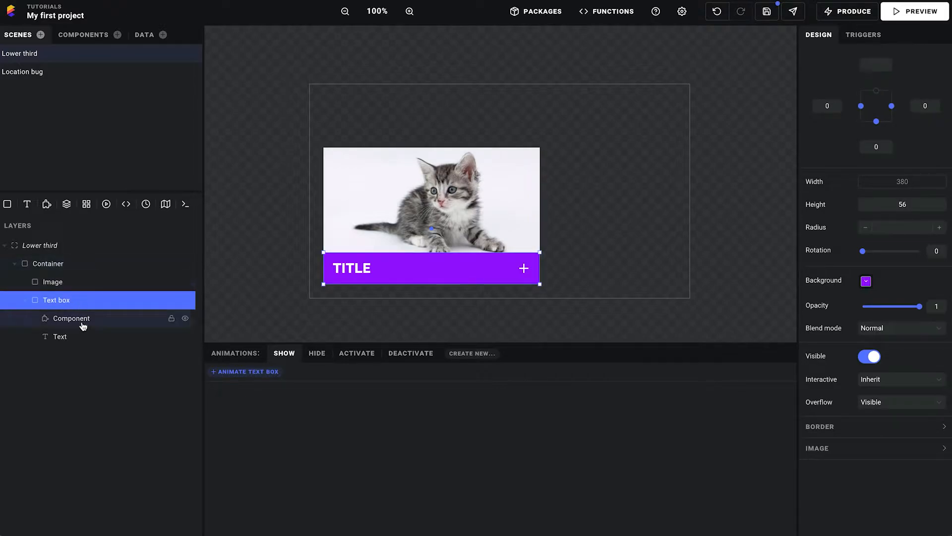
left_click(70, 262)
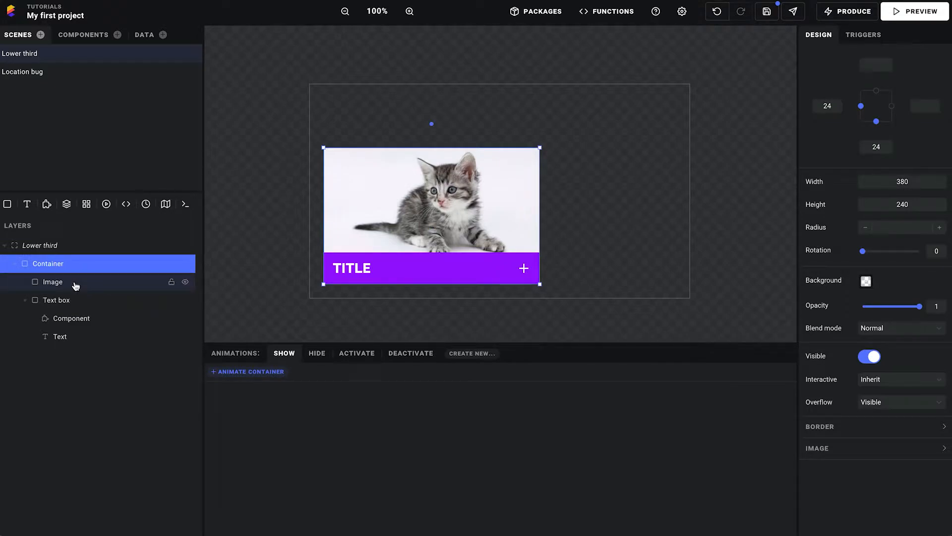
left_click(75, 285)
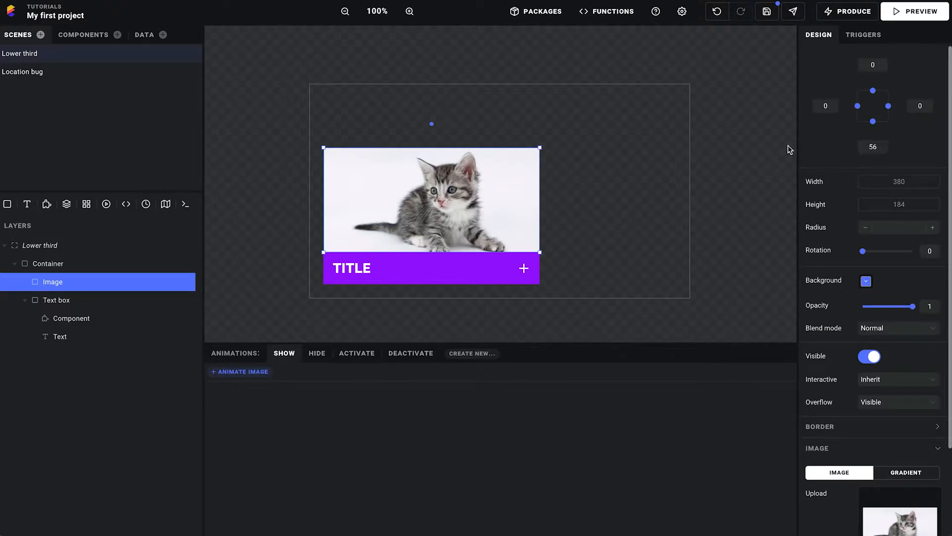
left_click(53, 300)
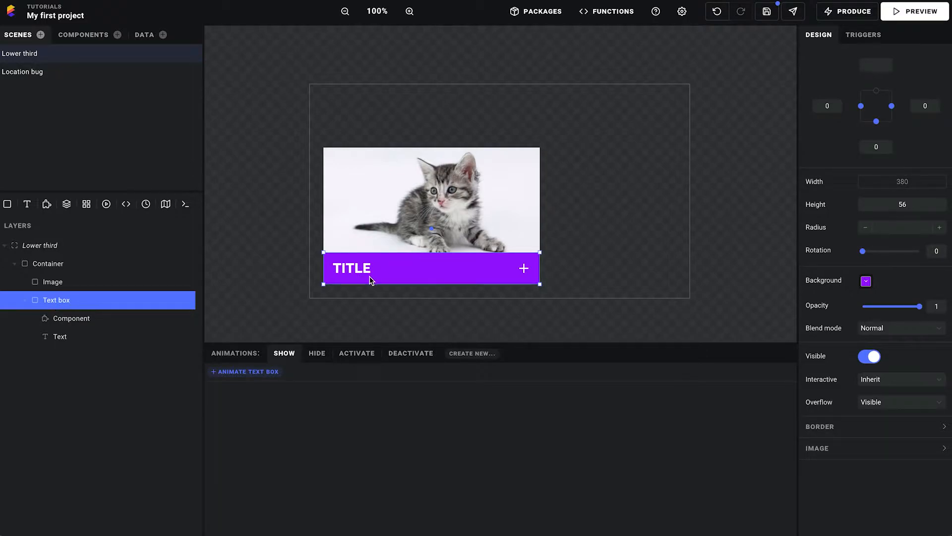
Stretch the Container upward to a height of 250 and deselect it
left_click(58, 263)
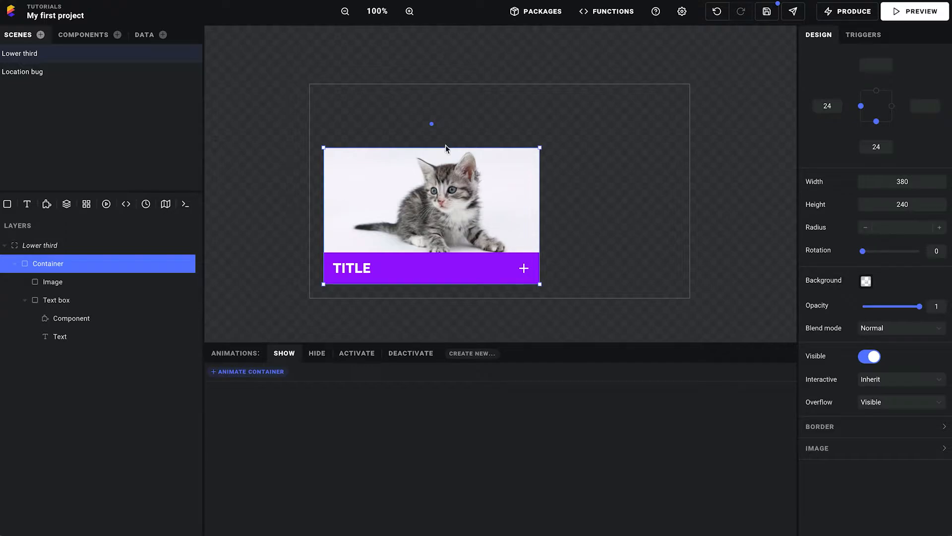
left_click_drag(445, 147, 465, 141)
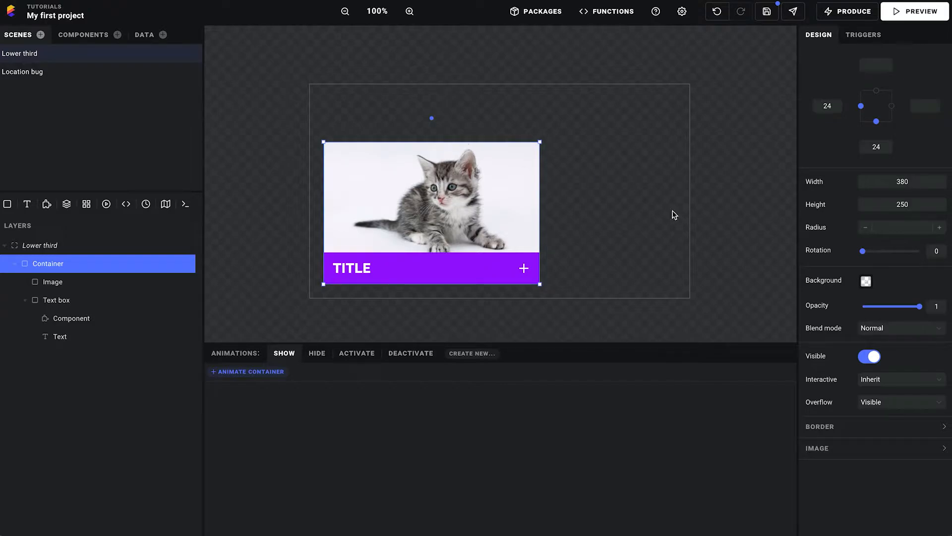
left_click(601, 186)
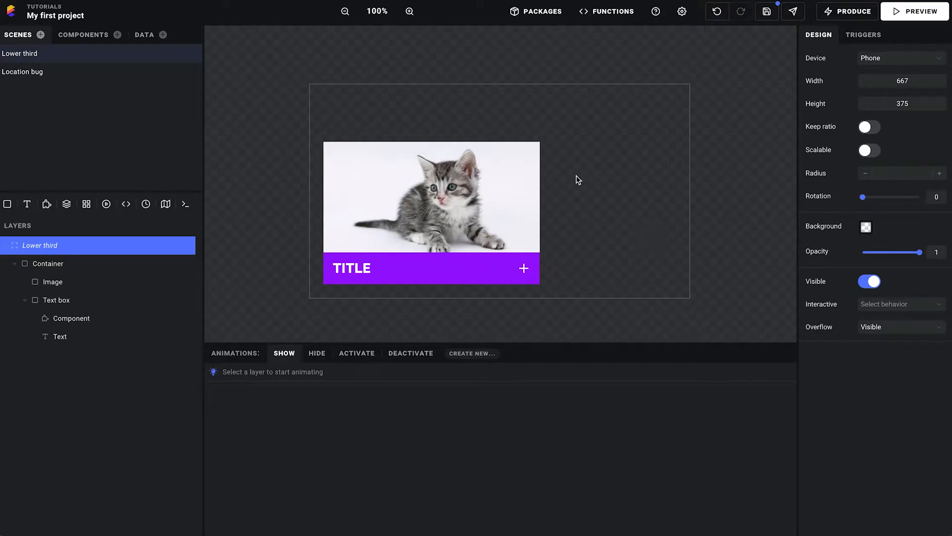
Open the Location bug scene, preview it together with the Lower third scene, and return to the editor
left_click(63, 73)
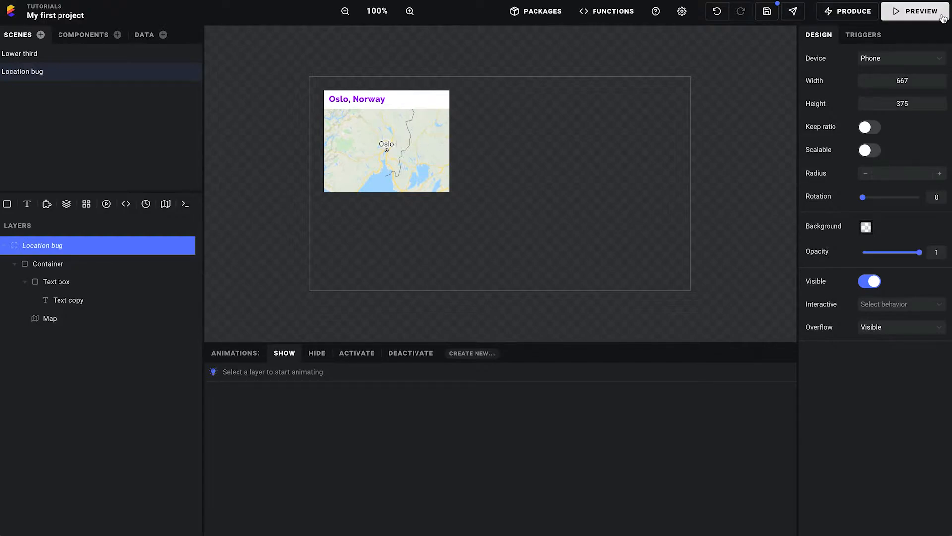
left_click(915, 11)
left_click(174, 102)
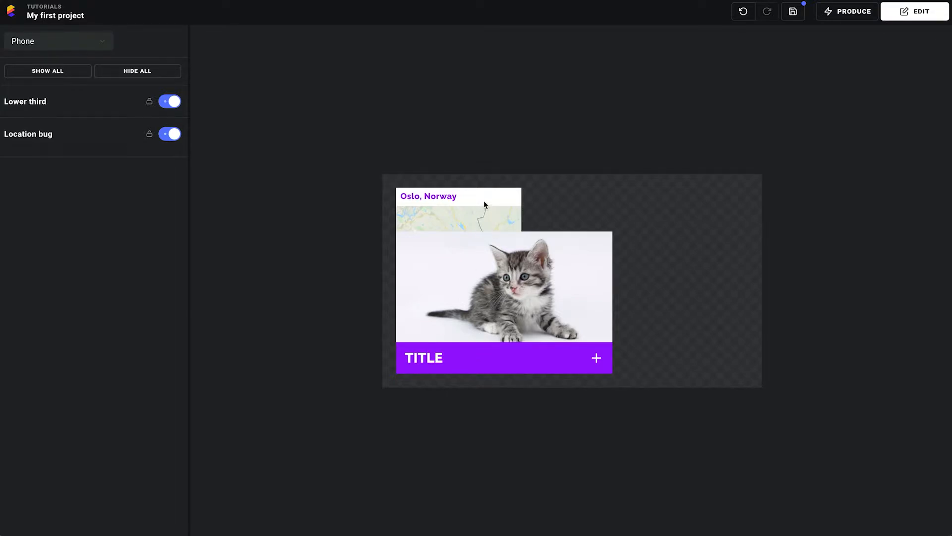
left_click(927, 19)
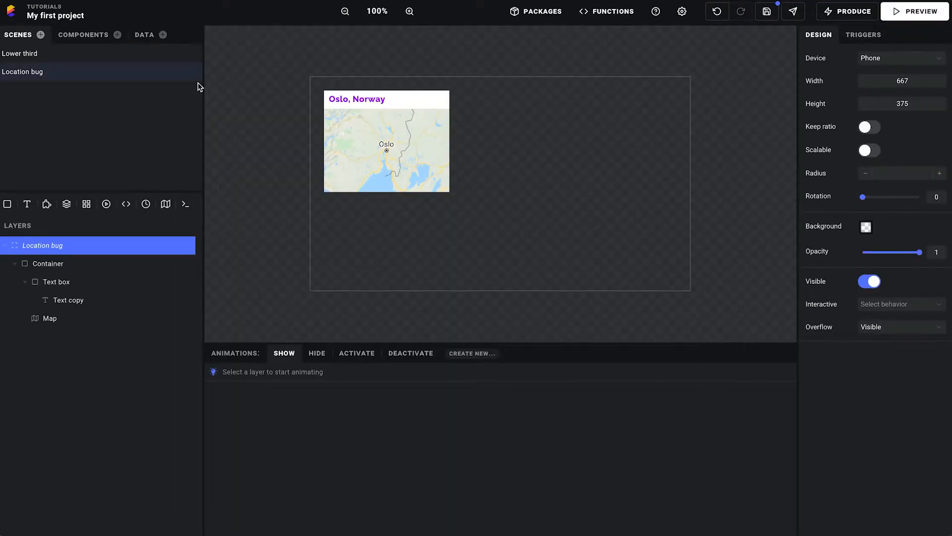
In the Lower third scene, shrink the Container from its upper edge to a height of 56
left_click(46, 56)
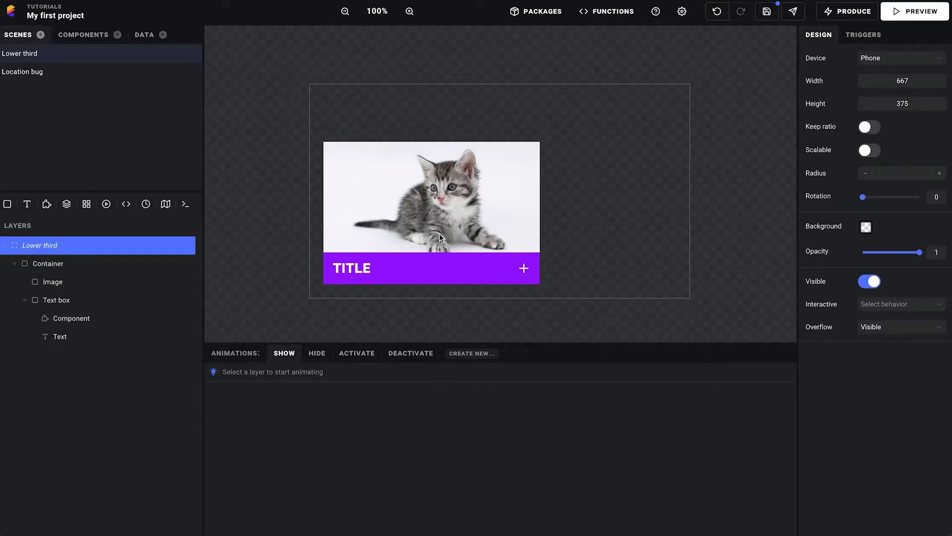
left_click(62, 266)
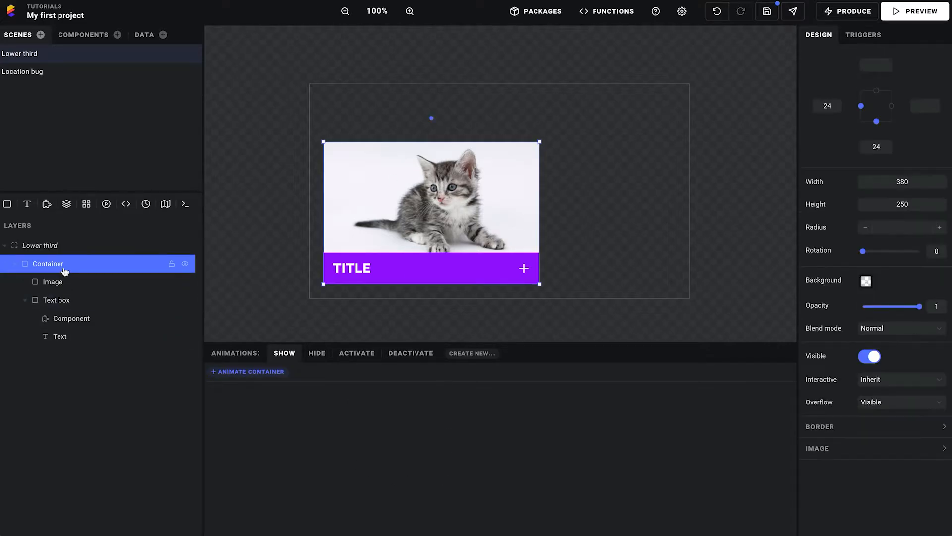
left_click_drag(444, 141, 445, 252)
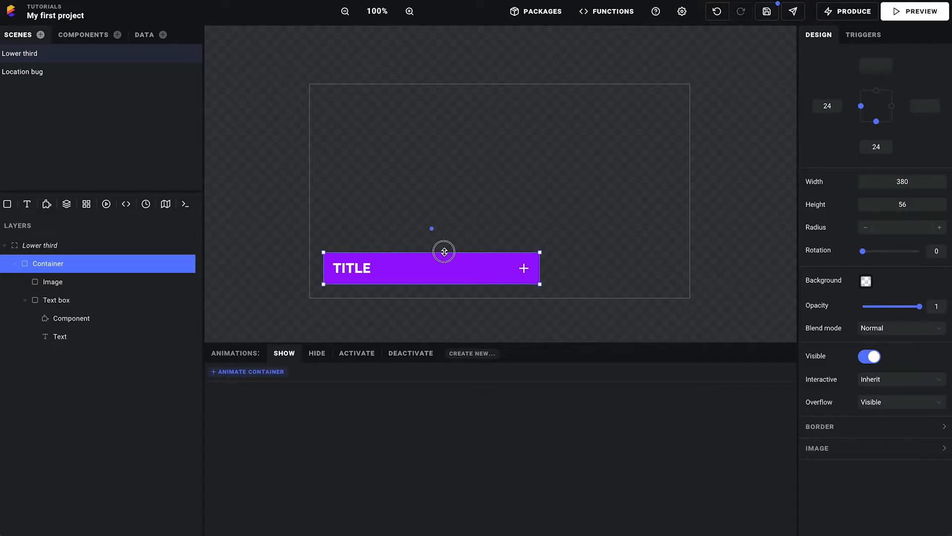
left_click_drag(444, 252, 466, 251)
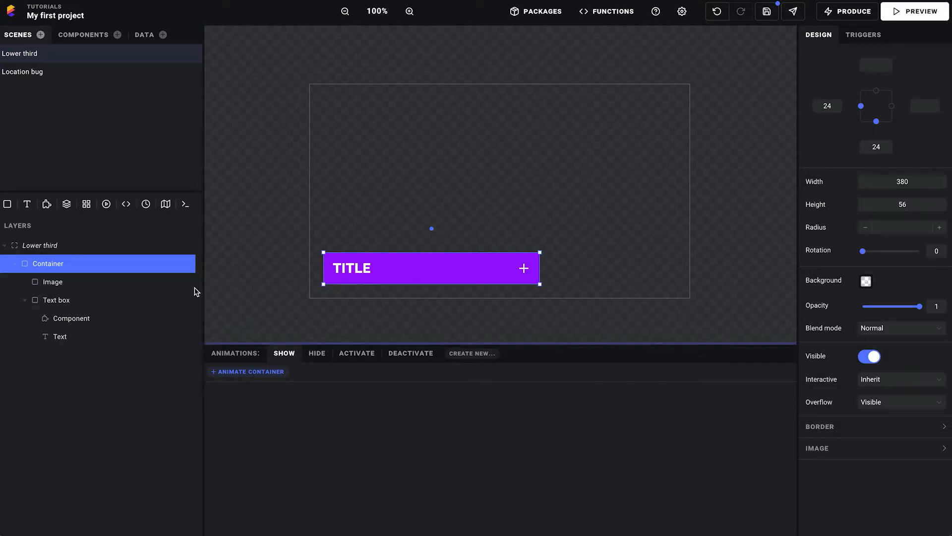
Add the Slide in: Bottom preset to the Container's Show animation and shorten its duration
left_click(258, 372)
mouse_move(298, 402)
mouse_move(357, 387)
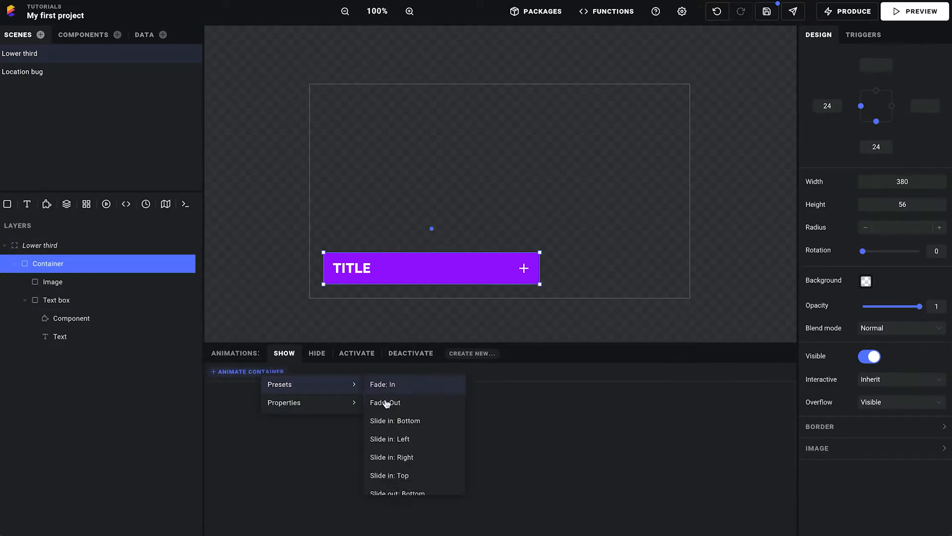
left_click(414, 421)
left_click_drag(478, 393, 455, 394)
Add the Slide out: Bottom preset to the Container's Hide animation and shorten it to about 0.55 seconds
left_click(317, 353)
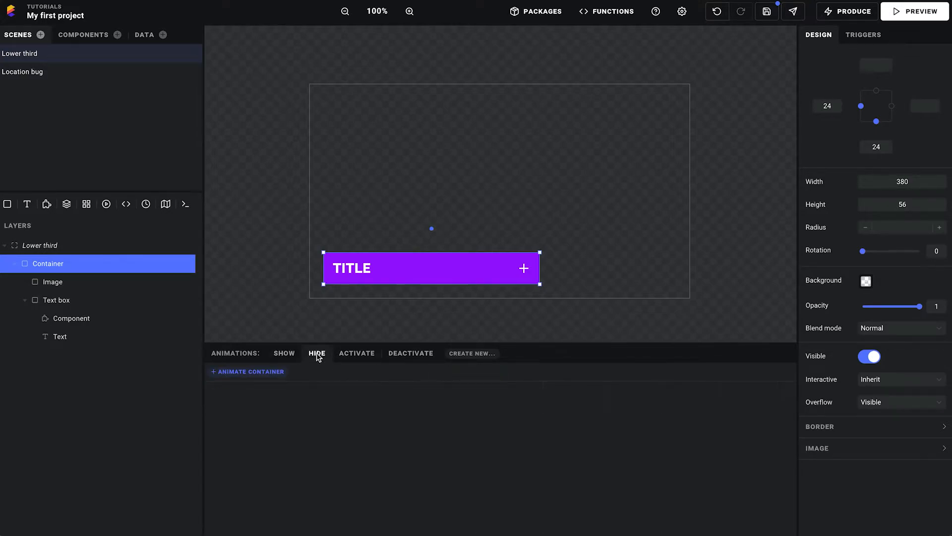
left_click(241, 376)
mouse_move(289, 389)
scroll(377, 426, "down", 5)
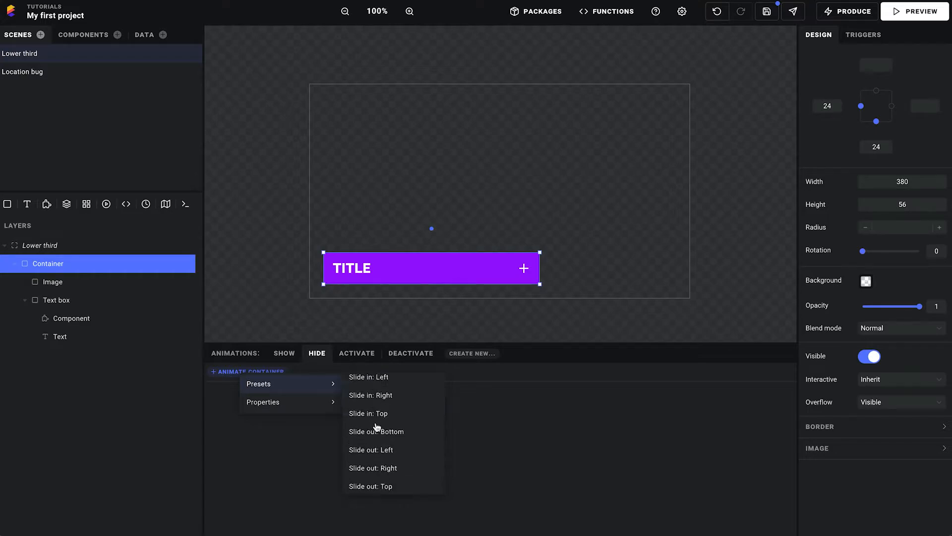
left_click(376, 431)
left_click_drag(474, 393, 454, 397)
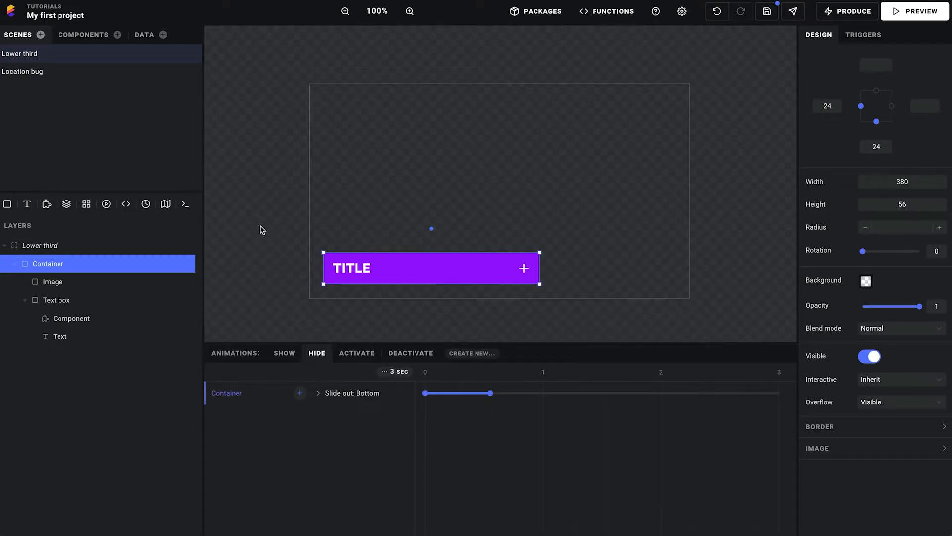
Preview the Lower third by toggling it on and off several times, and return to the editor
left_click(915, 10)
left_click(172, 102)
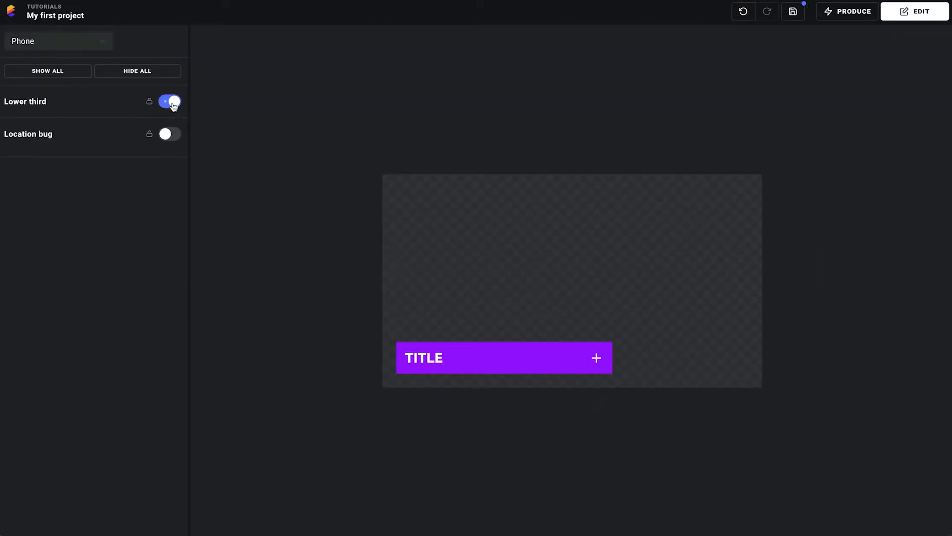
left_click(172, 102)
left_click(172, 102)
left_click(172, 102)
left_click(172, 102)
left_click(917, 14)
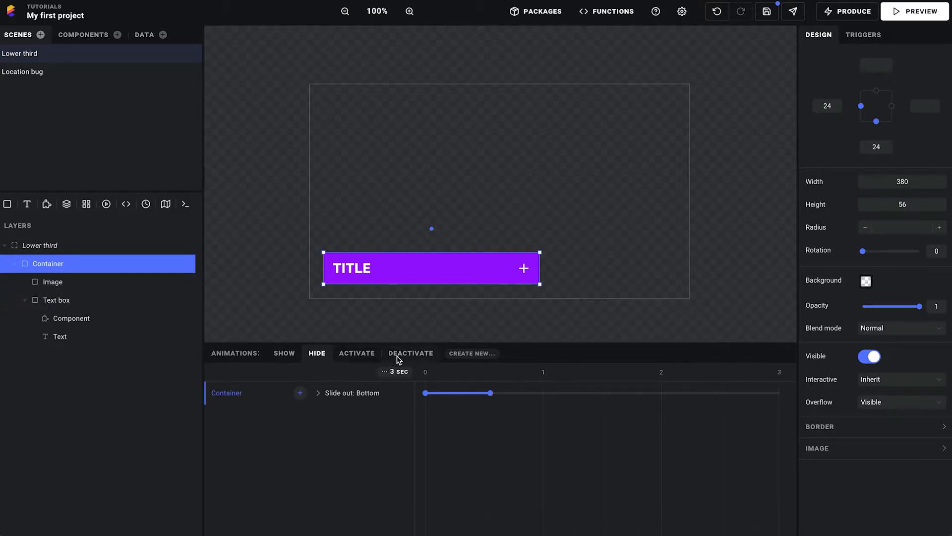
left_click(353, 358)
left_click(410, 358)
left_click(355, 358)
left_click(415, 357)
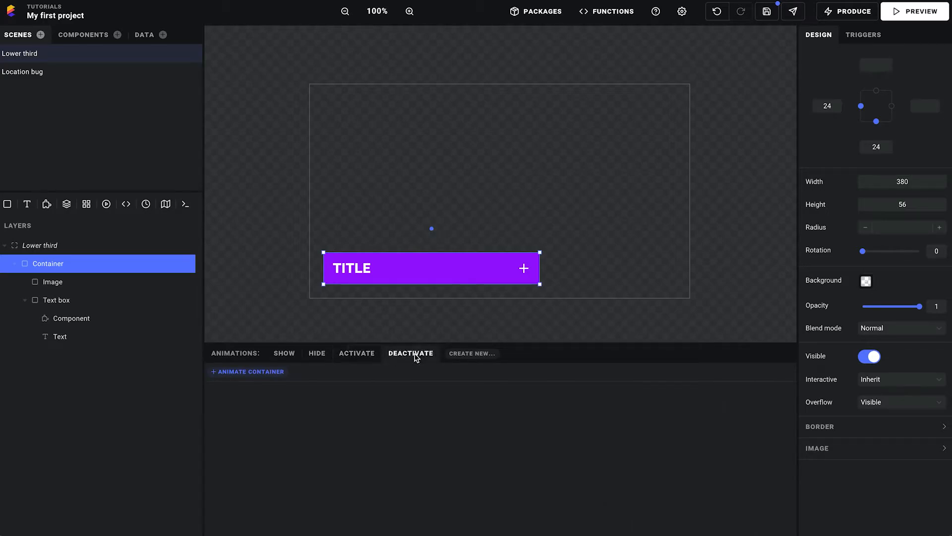
left_click(353, 358)
left_click(403, 358)
Add a Height animation to the Container's Activate state from auto to 250, lasting about 0.8 seconds
left_click(364, 358)
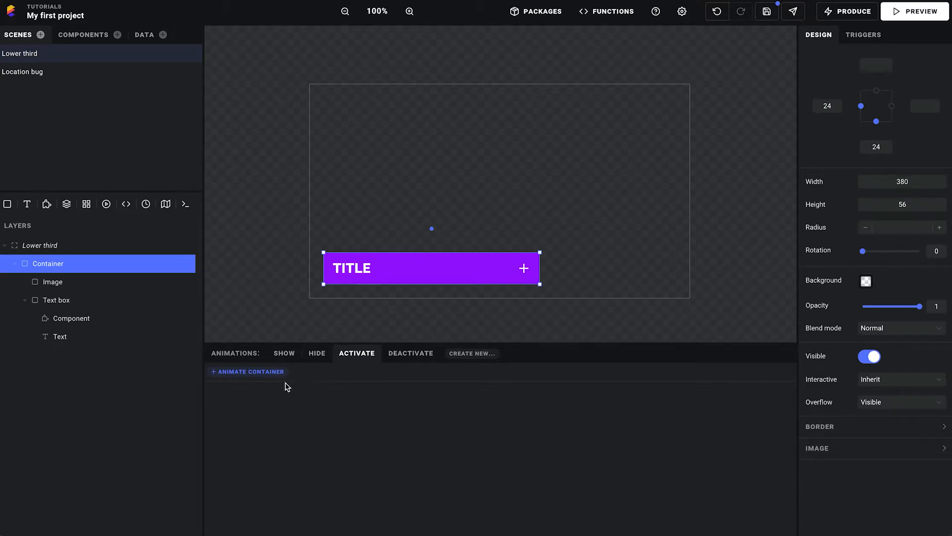
left_click(255, 373)
mouse_move(297, 402)
left_click(390, 475)
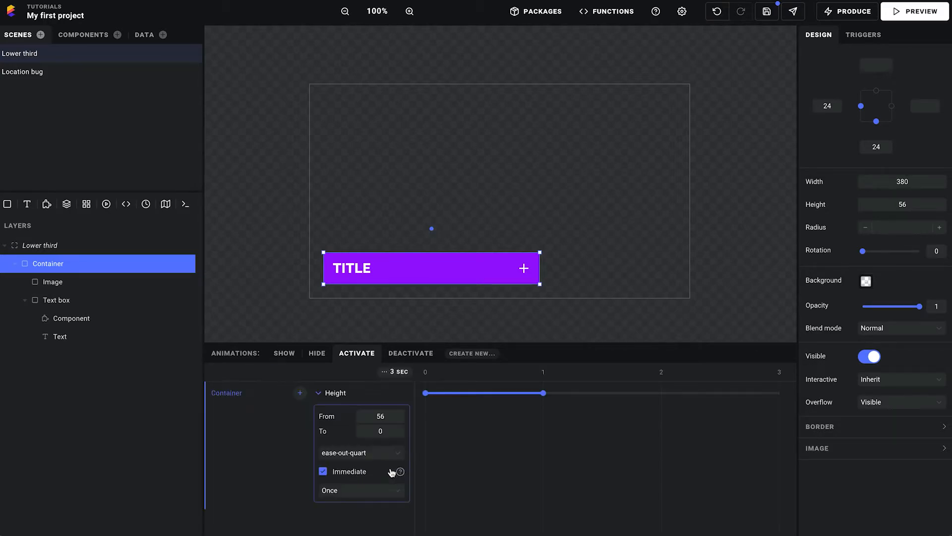
left_click(383, 430)
left_click(392, 416)
mouse_move(545, 394)
left_click(544, 394)
left_click_drag(543, 397, 519, 396)
Add a Height animation to the Container's Deactivate state, going from auto to 56
left_click(414, 355)
left_click(276, 370)
mouse_move(327, 399)
left_click(425, 470)
left_click(392, 427)
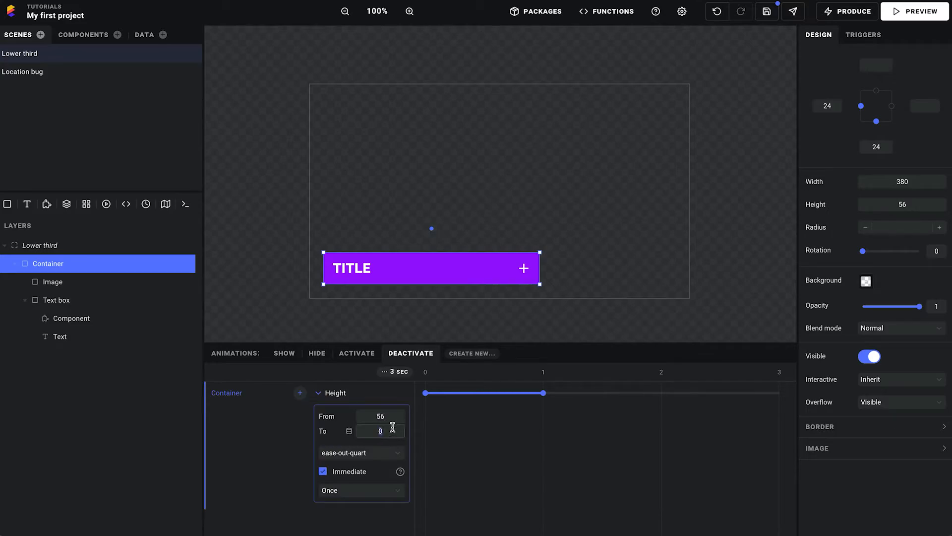
key("shift+Tab")
Shorten the Container's Deactivate height animation to about 0.7 seconds and save the project
left_click(357, 353)
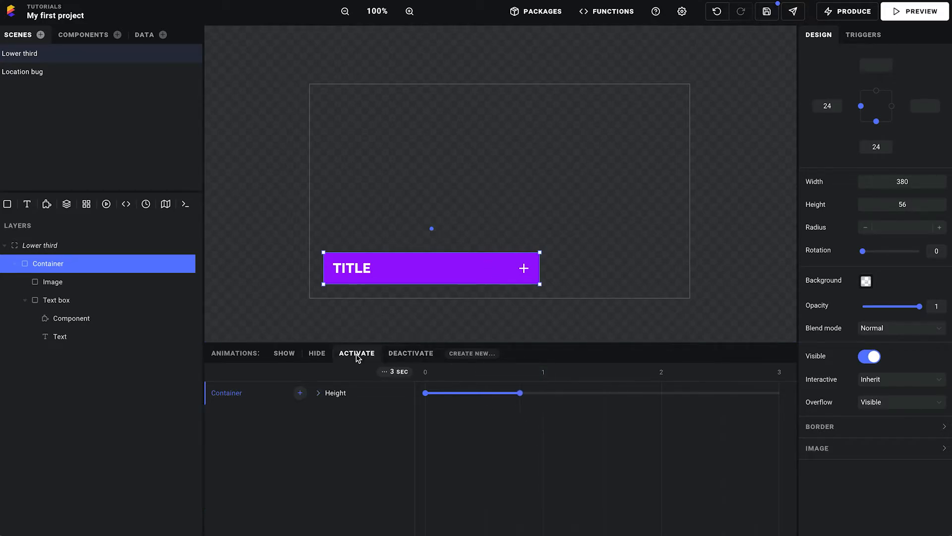
left_click(338, 393)
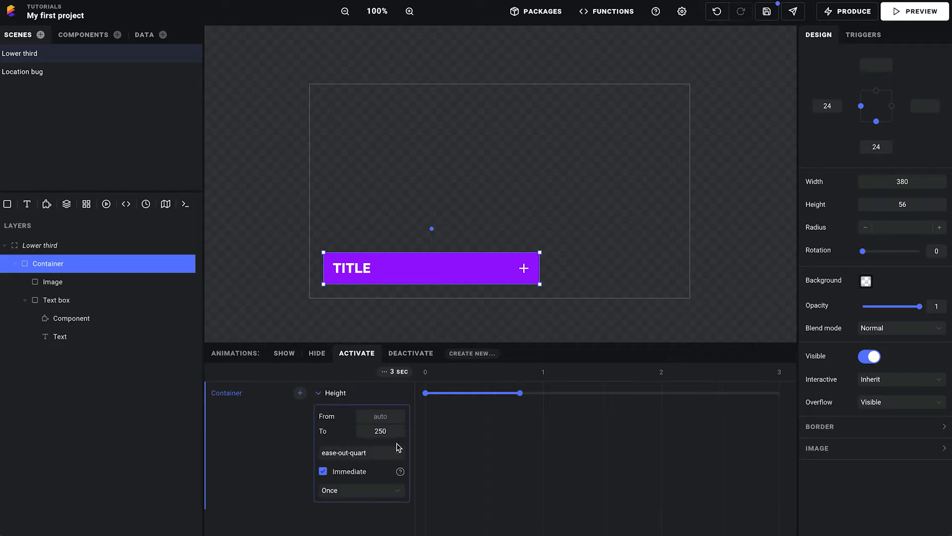
left_click(410, 352)
left_click_drag(541, 394, 508, 394)
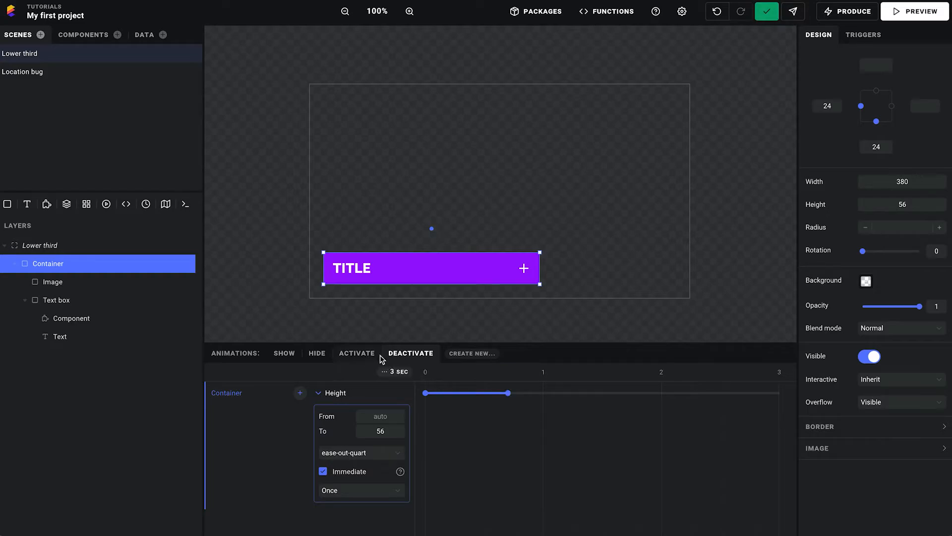
Preview the Lower third, test its response to a click on the title bar, and return to the editor
left_click(921, 18)
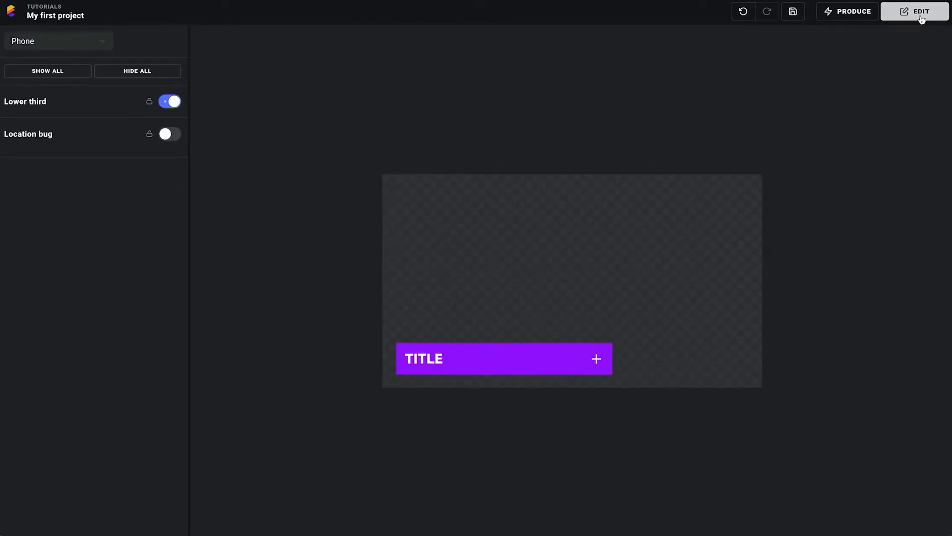
left_click(477, 351)
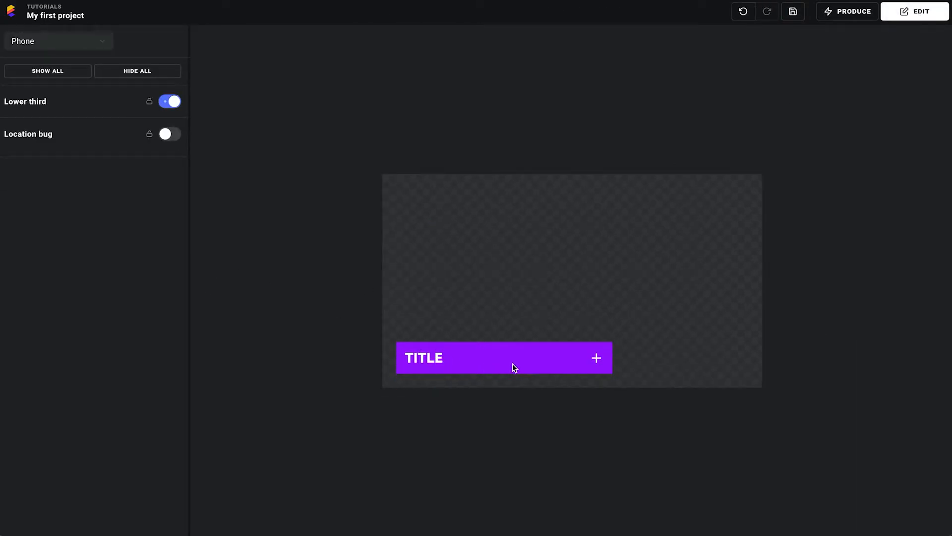
left_click(931, 13)
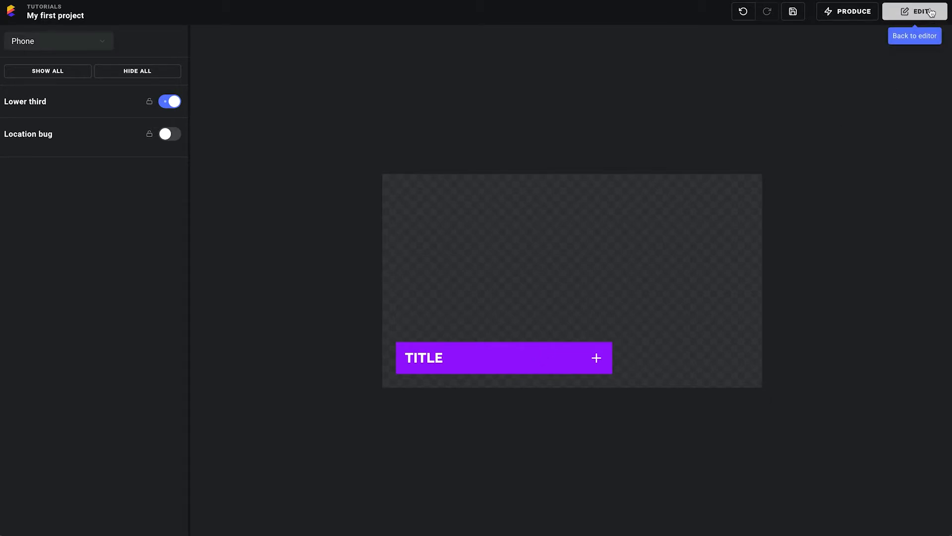
left_click(357, 356)
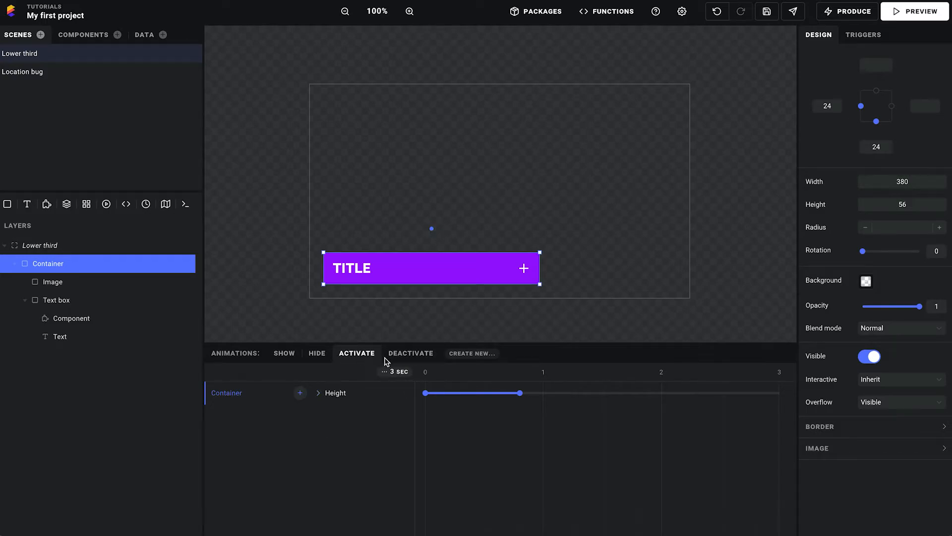
left_click(401, 354)
left_click(354, 358)
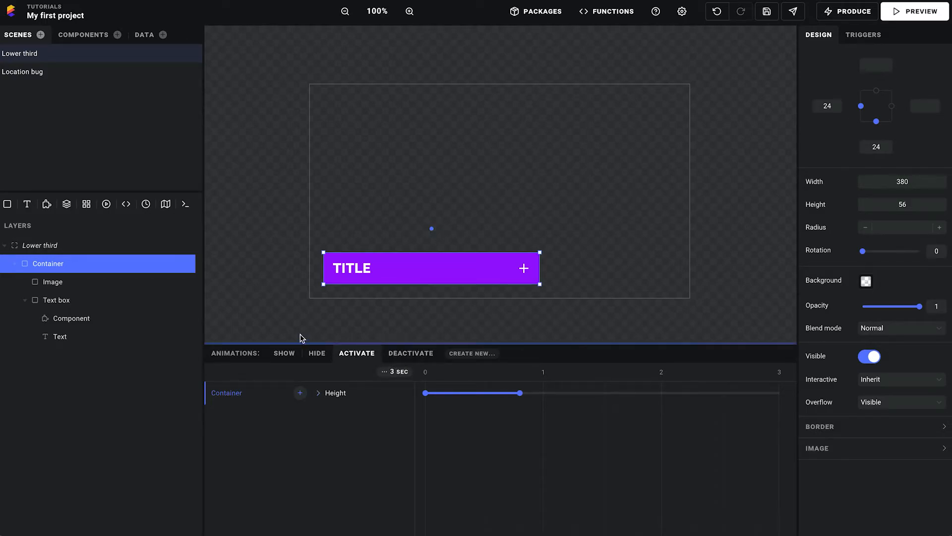
Start a new trigger on the Lower third's Container that fires when it is clicked
left_click(869, 37)
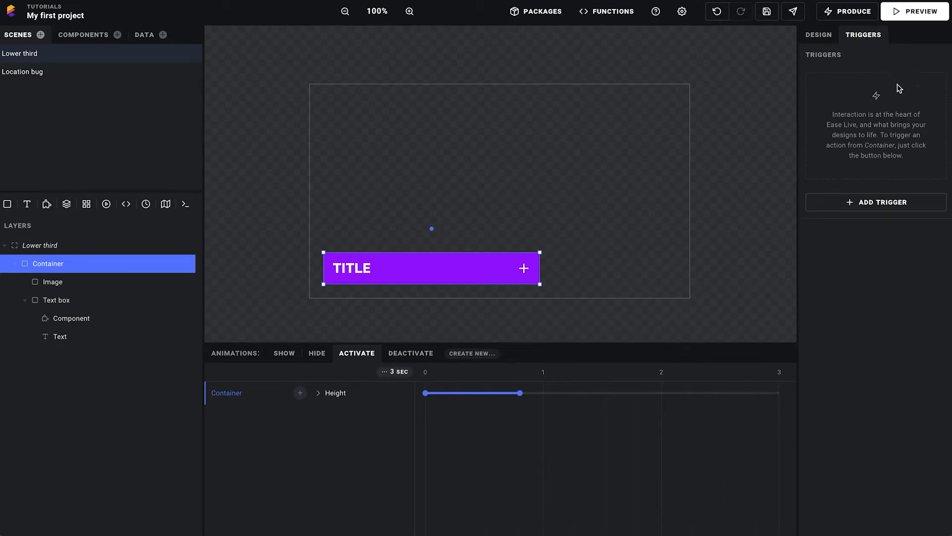
left_click(886, 208)
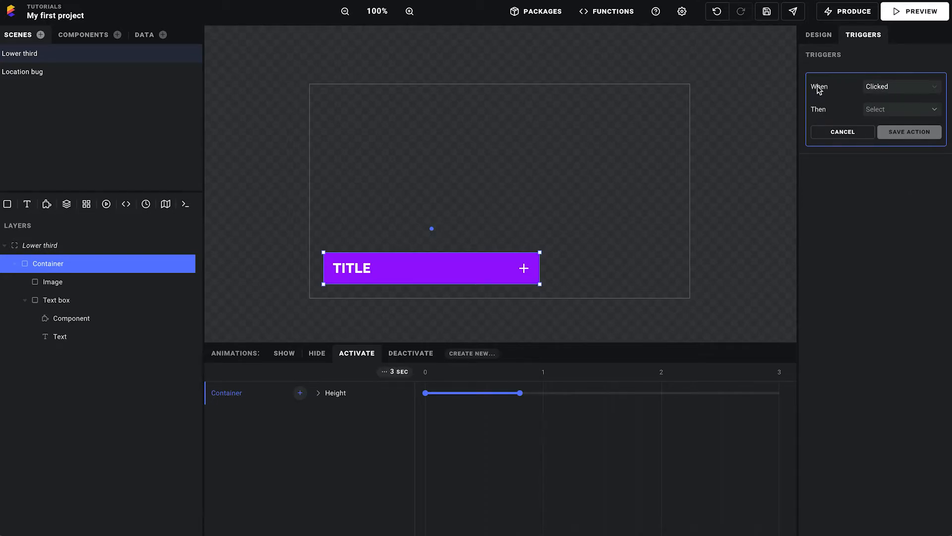
left_click(889, 89)
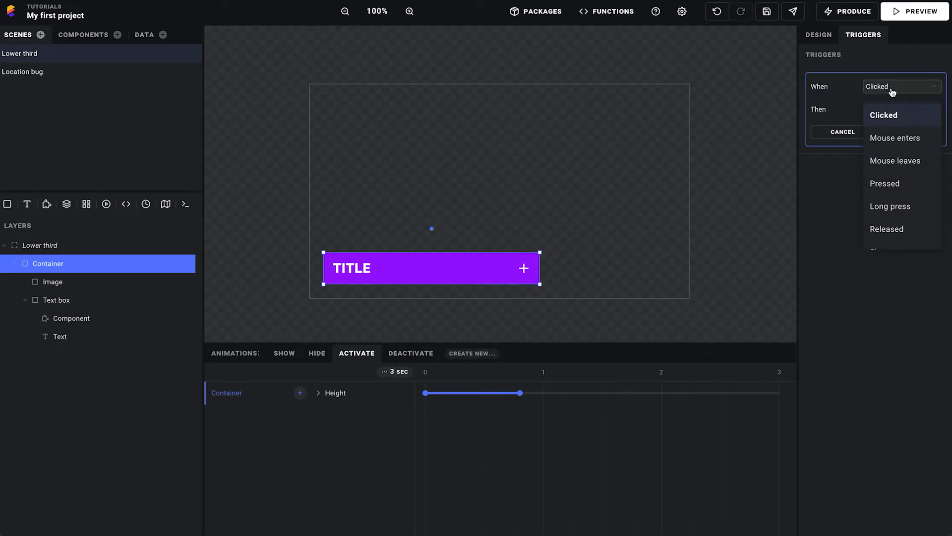
scroll(910, 158, "down", 2)
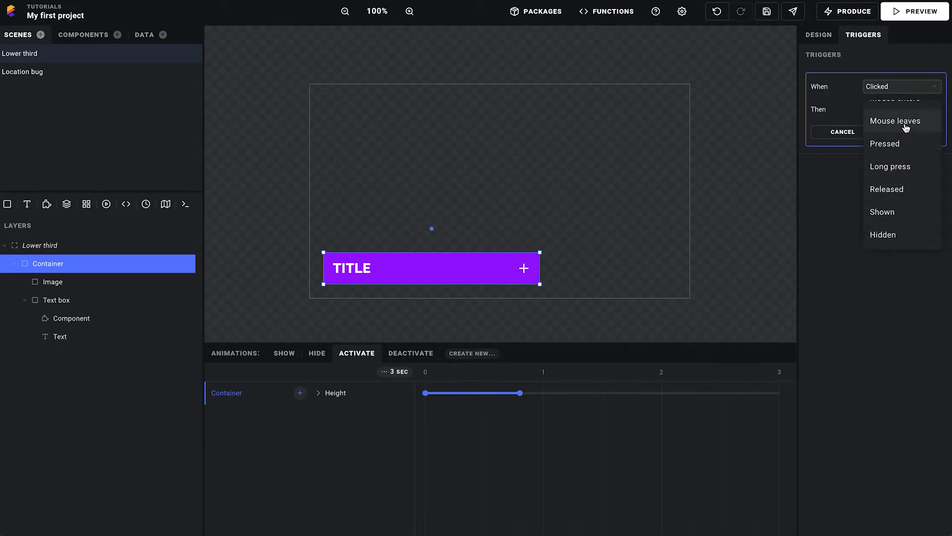
scroll(907, 223, "up", 2)
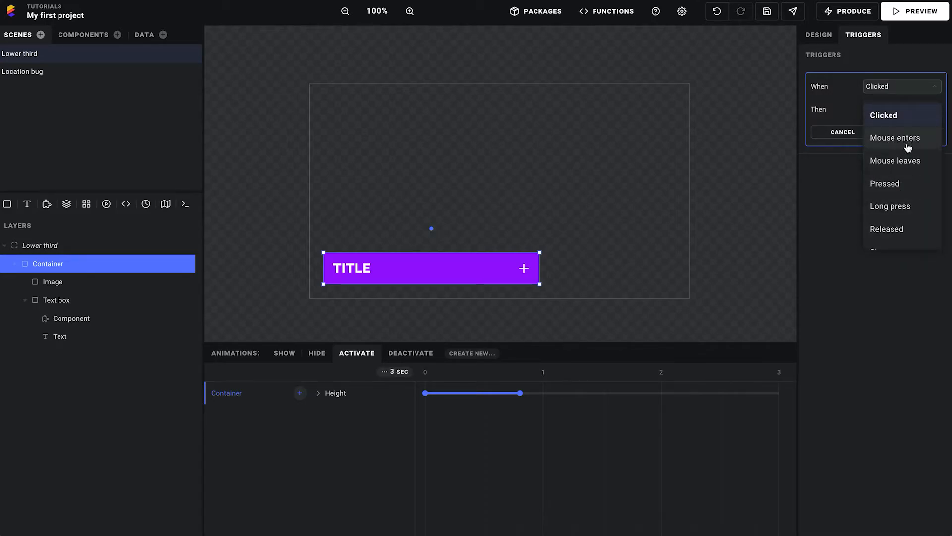
left_click(894, 119)
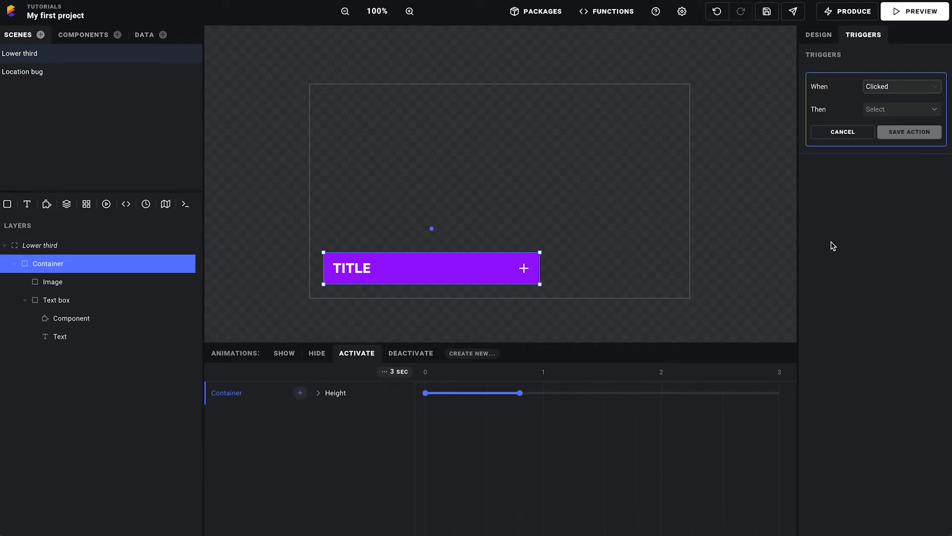
Set the trigger's action to Toggle active/deactive targeting Lower third, then save the action and the project
left_click(921, 110)
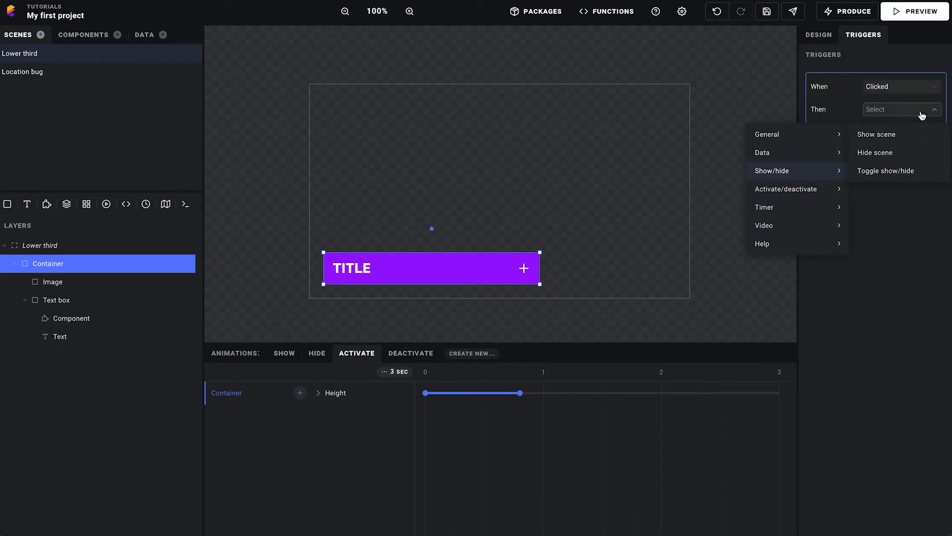
mouse_move(804, 191)
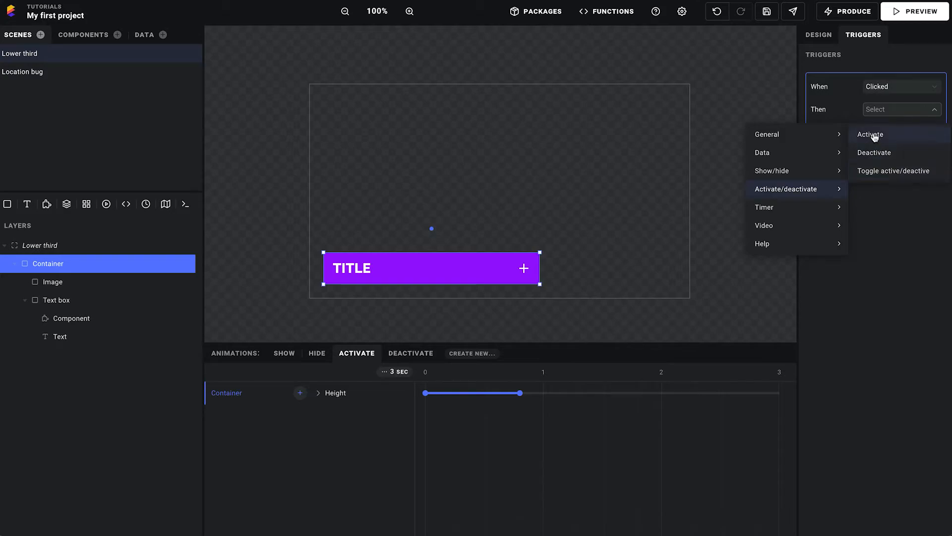
left_click(888, 171)
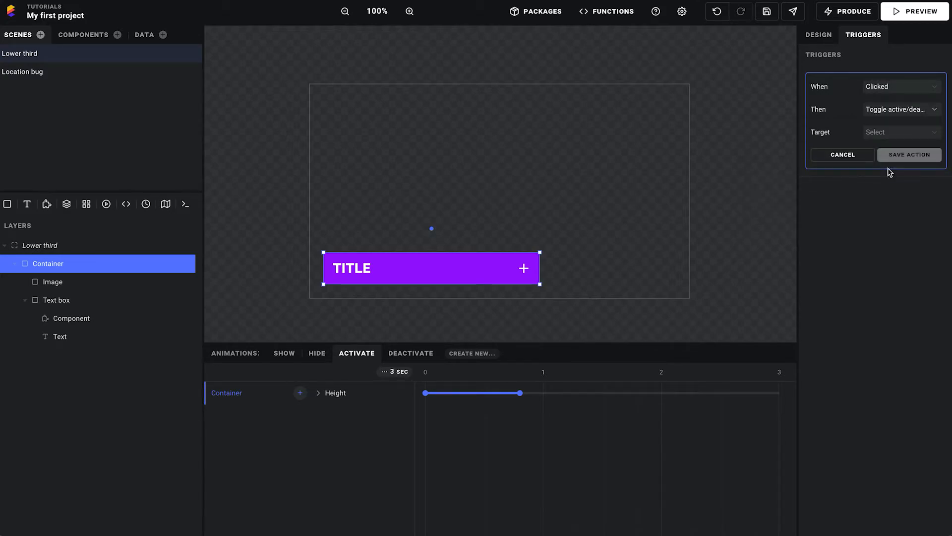
left_click(893, 135)
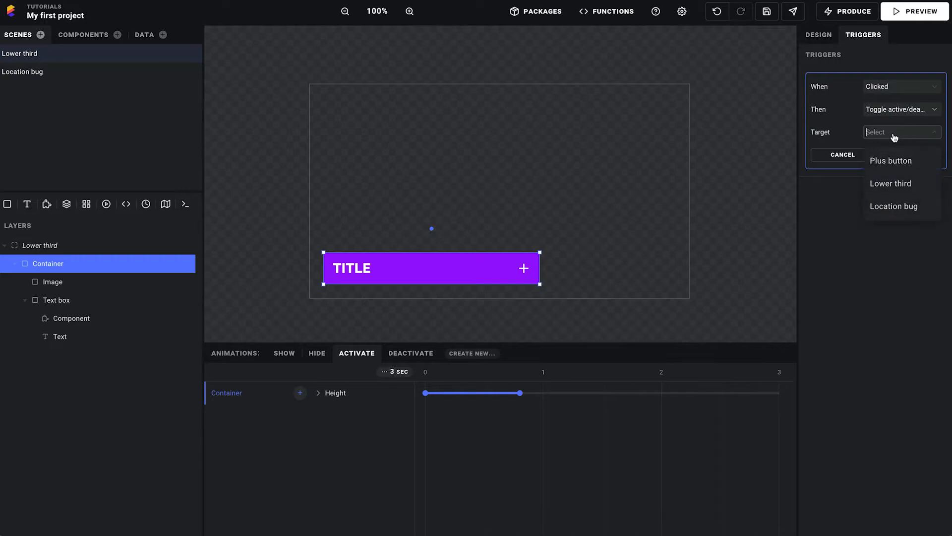
left_click(900, 185)
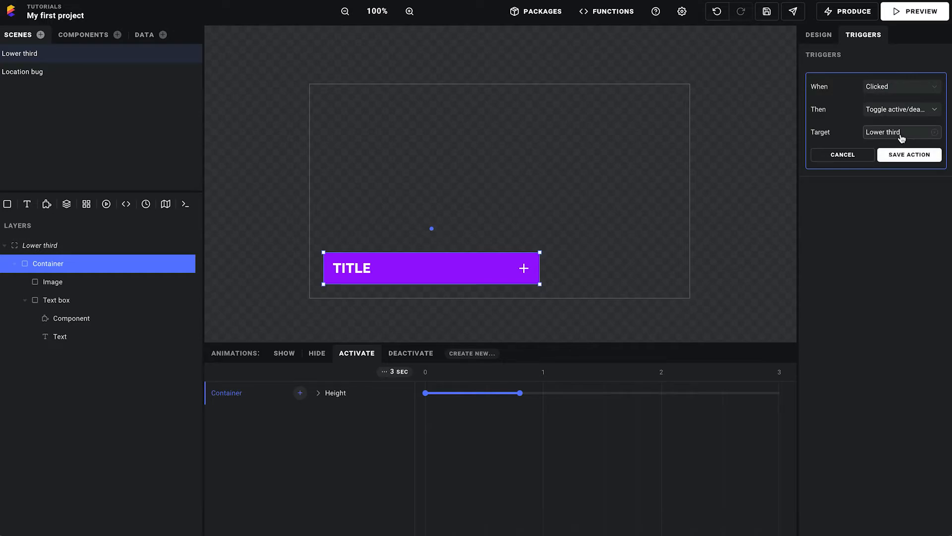
left_click(901, 133)
left_click(901, 185)
left_click(910, 155)
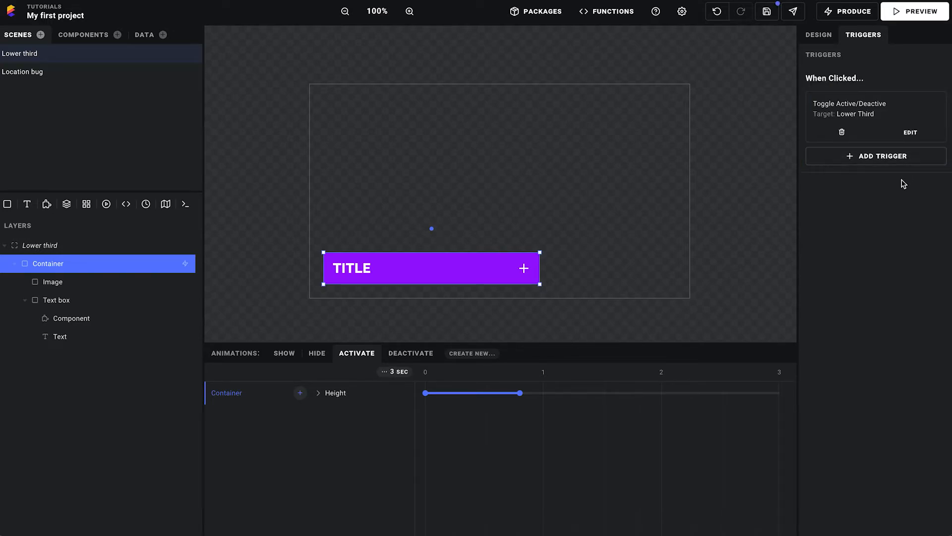
left_click(767, 14)
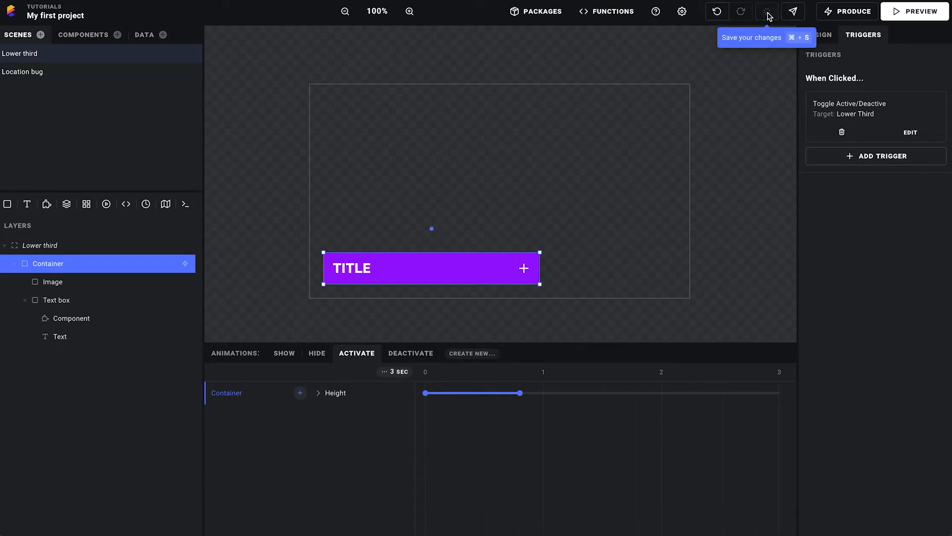
Preview the project, show the Location bug, test clicking the Lower third's title bar, and return to the editor
left_click(914, 13)
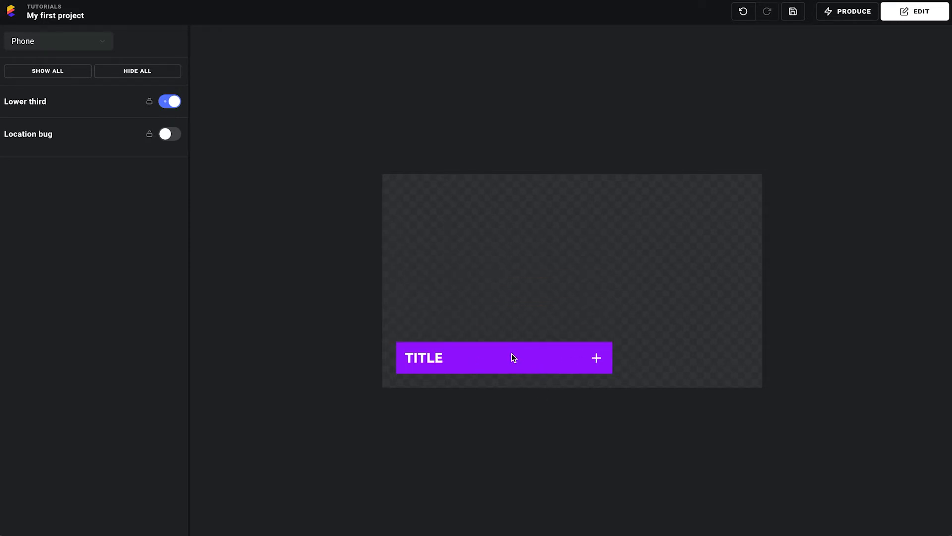
left_click(176, 138)
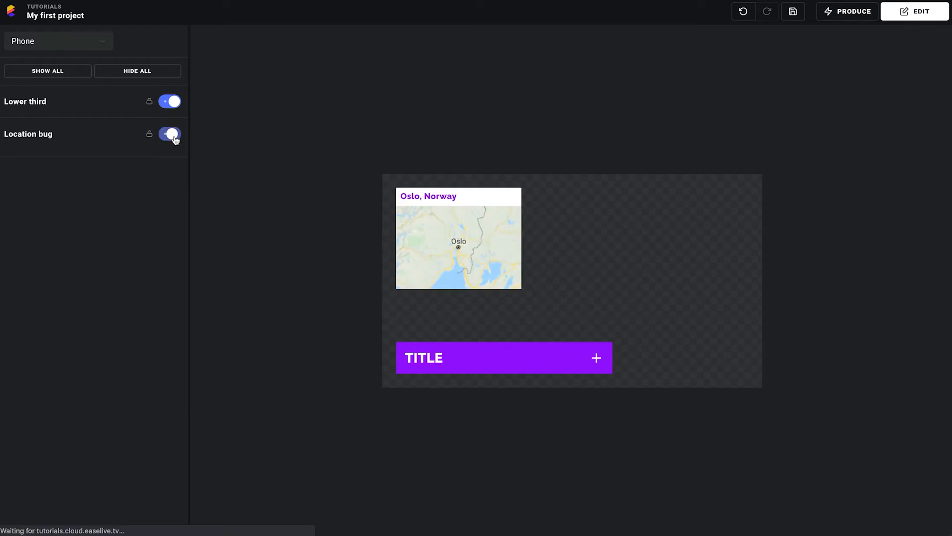
left_click(519, 361)
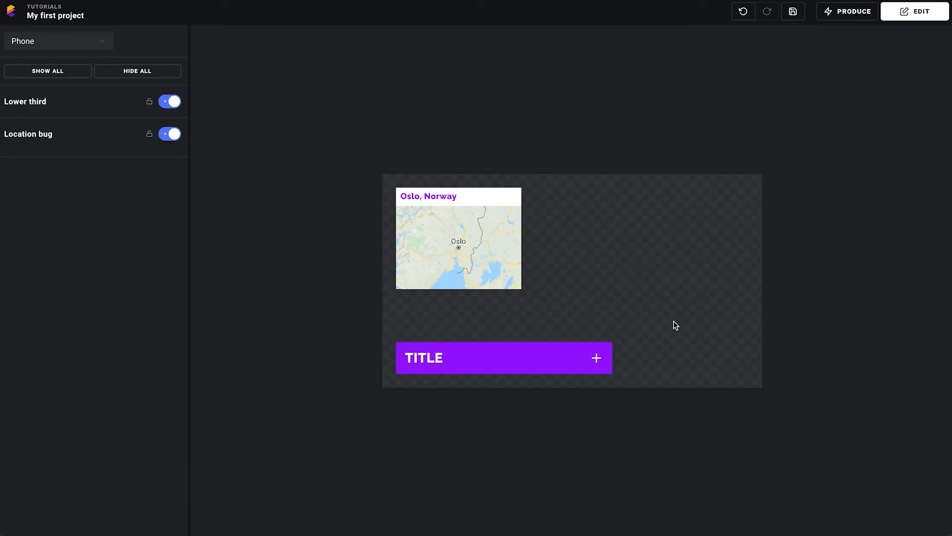
left_click(915, 11)
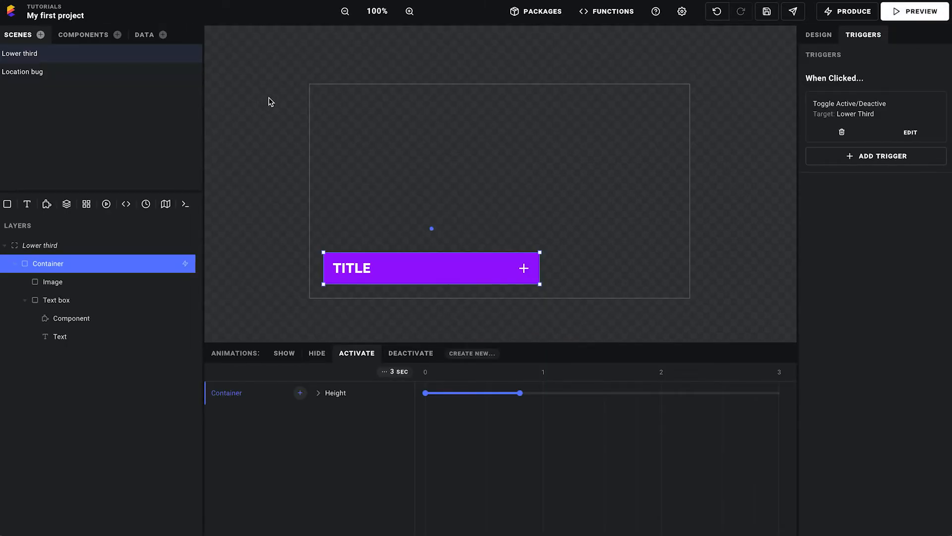
Add the Slide in: Top preset to the Location bug Container's Show animation, lasting about 0.6 seconds
left_click(40, 77)
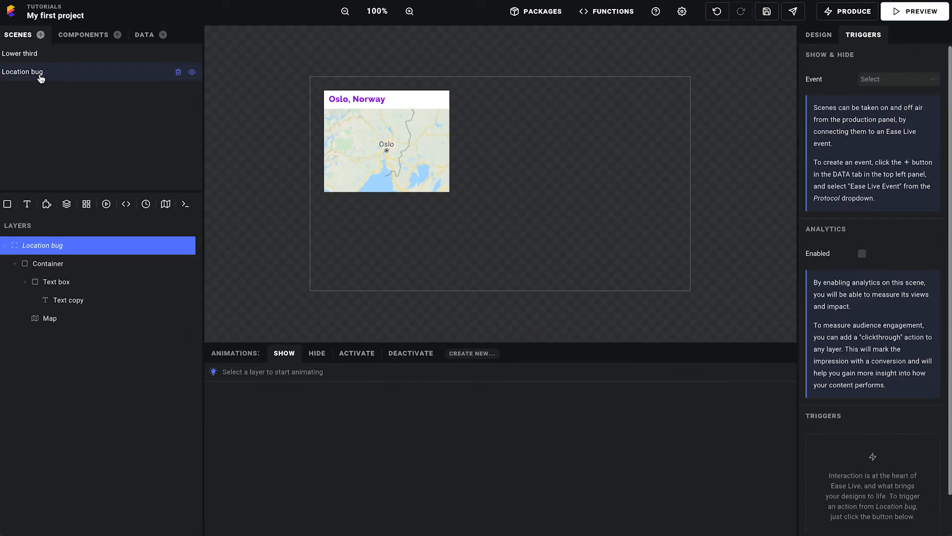
left_click(78, 264)
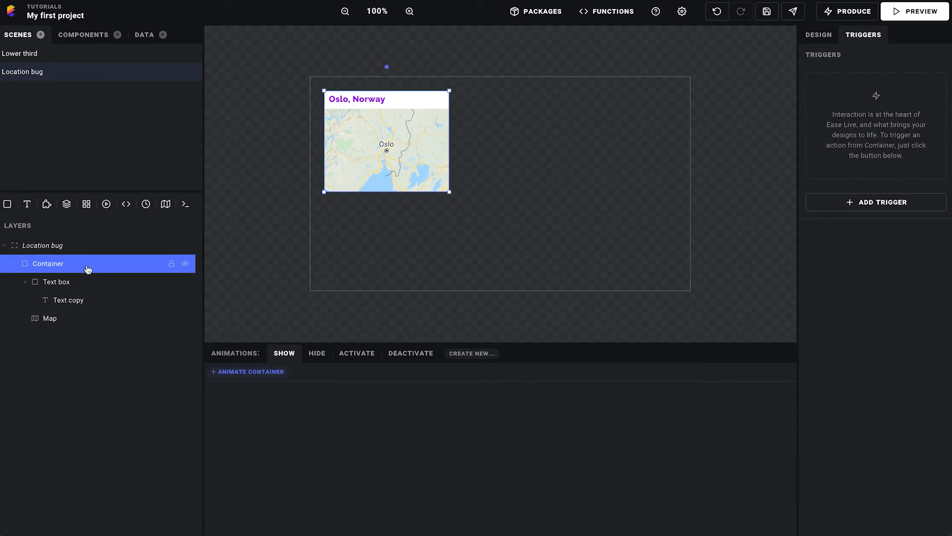
left_click(236, 377)
mouse_move(322, 380)
scroll(400, 427, "down", 2)
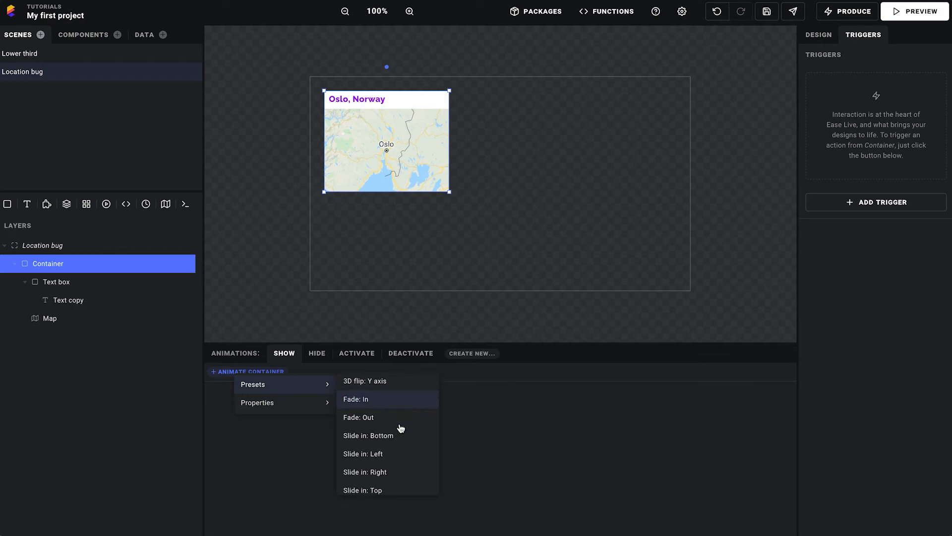
left_click(392, 483)
left_click_drag(475, 393, 452, 397)
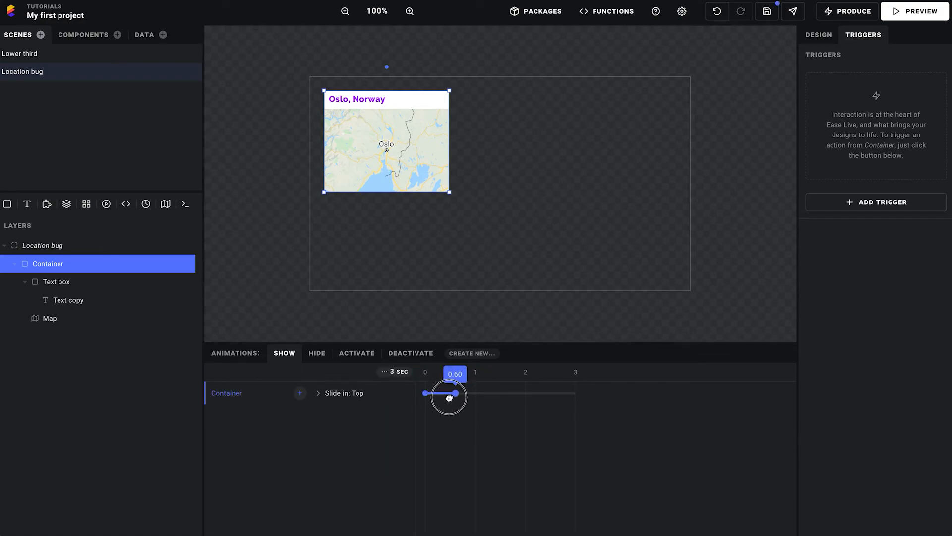
Add the Slide out: Top preset to the Container's Hide animation, lasting about 0.65 seconds
left_click(316, 353)
left_click(274, 373)
mouse_move(307, 379)
scroll(415, 436, "down", 3)
scroll(415, 437, "down", 3)
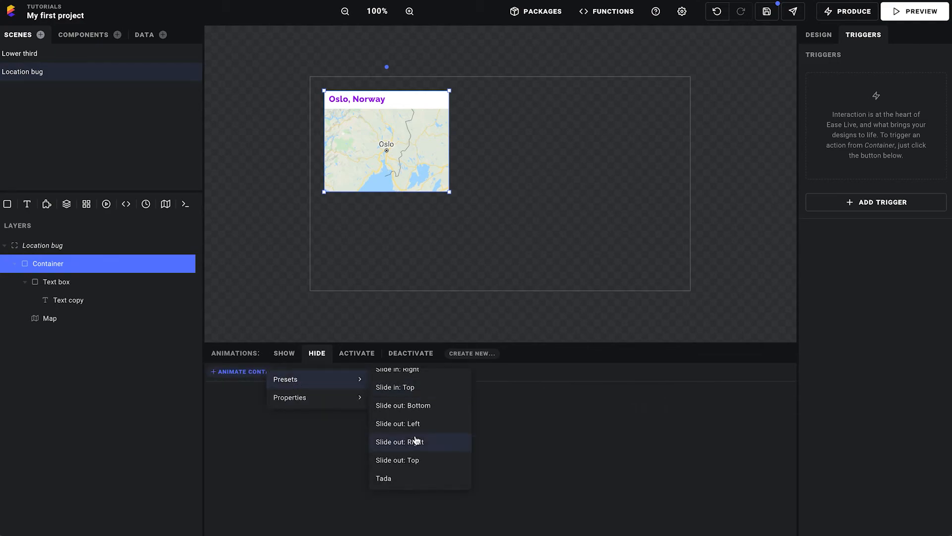
left_click(418, 461)
left_click_drag(475, 393, 456, 394)
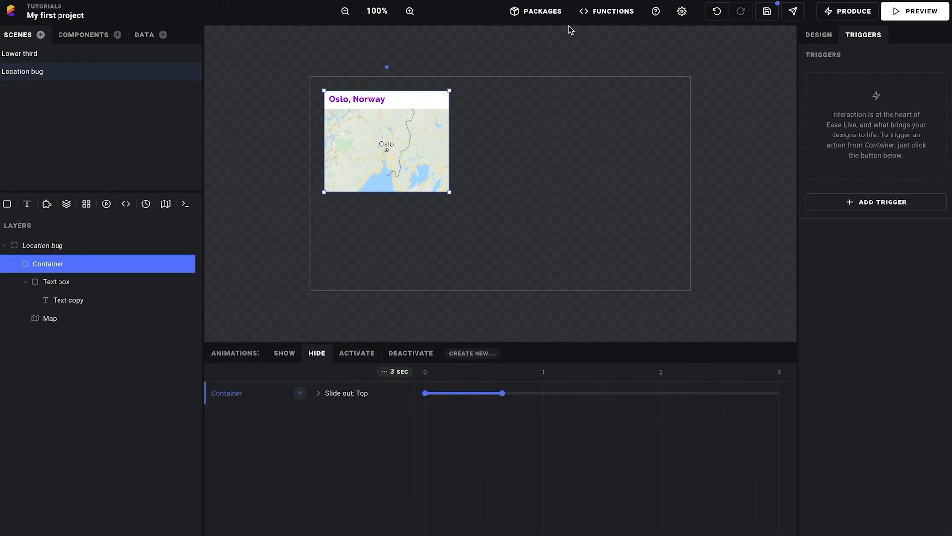
Set the Location bug Container's height to 180
left_click(822, 38)
double_click(911, 205)
type("180")
key("Tab")
double_click(913, 207)
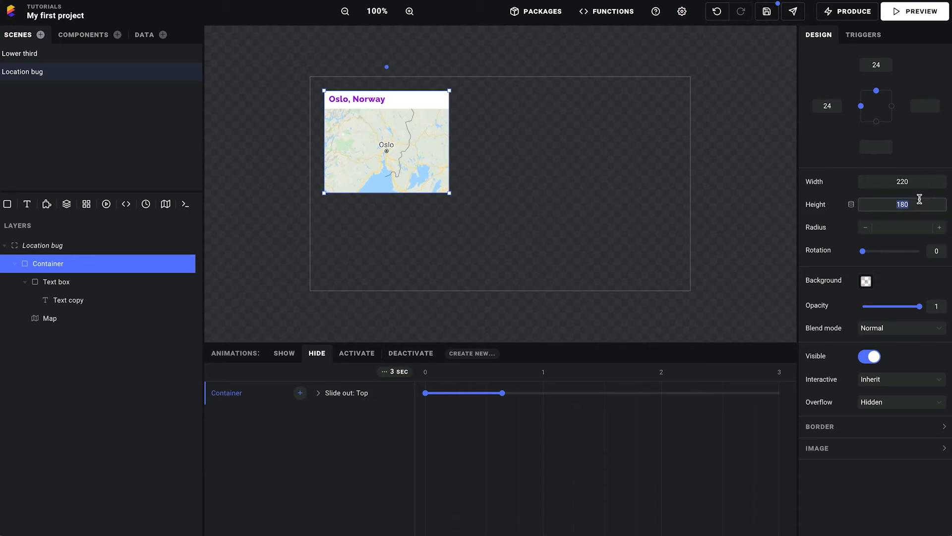
Check the Text box's height and set the Location bug Container's height to 32
left_click(71, 283)
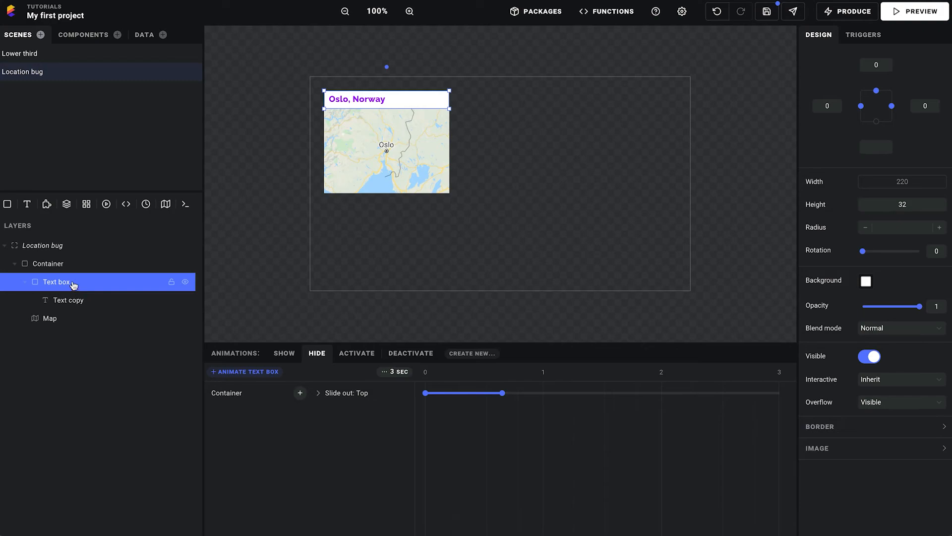
left_click(118, 261)
double_click(915, 203)
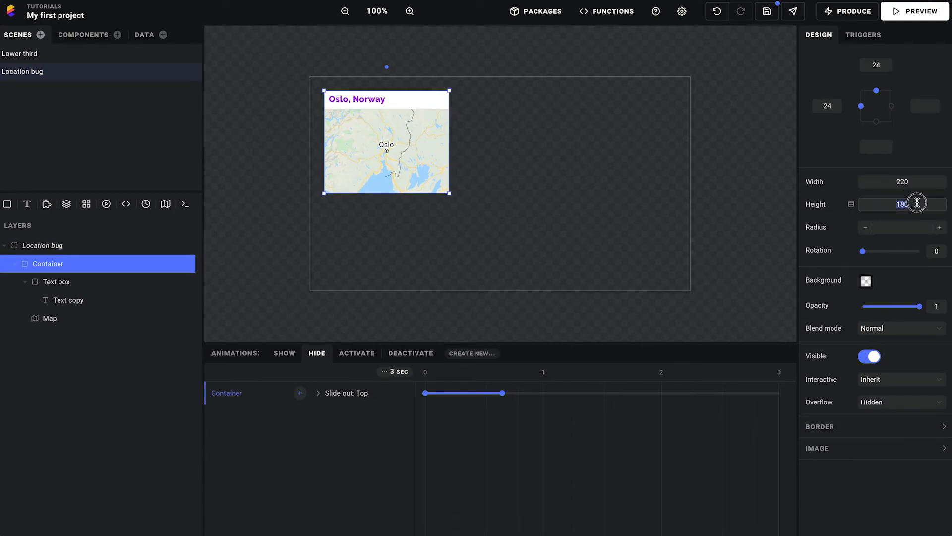
type("32")
key("Tab")
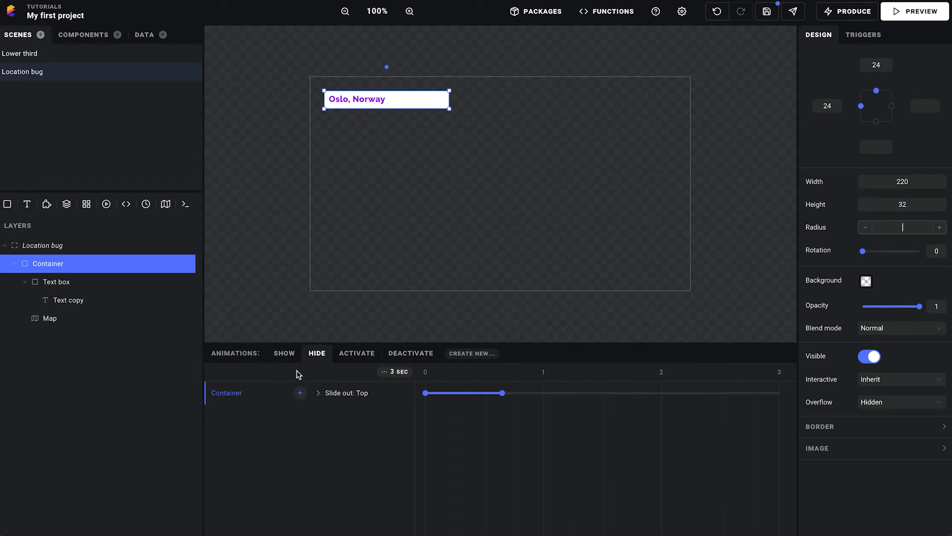
Add a Height animation to the Container's Activate state from auto to 180, lasting about 0.55 seconds
left_click(353, 355)
left_click(238, 372)
mouse_move(278, 405)
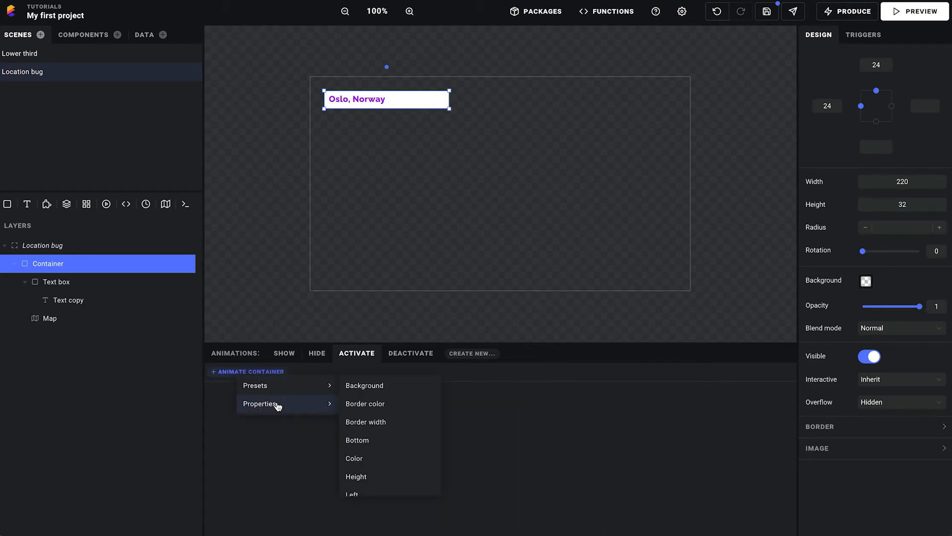
left_click(387, 476)
left_click(384, 431)
type("180")
left_click(395, 413)
key("BackSpace")
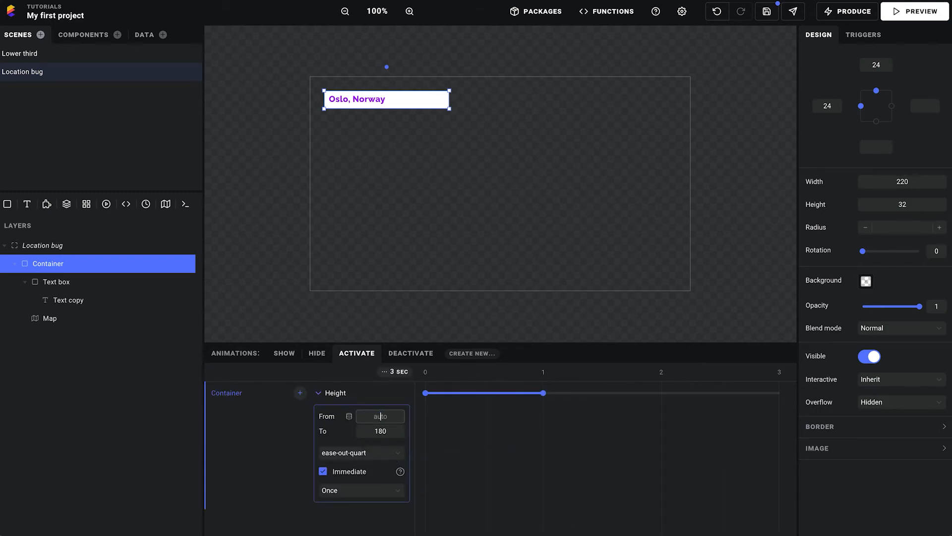
left_click_drag(543, 393, 490, 393)
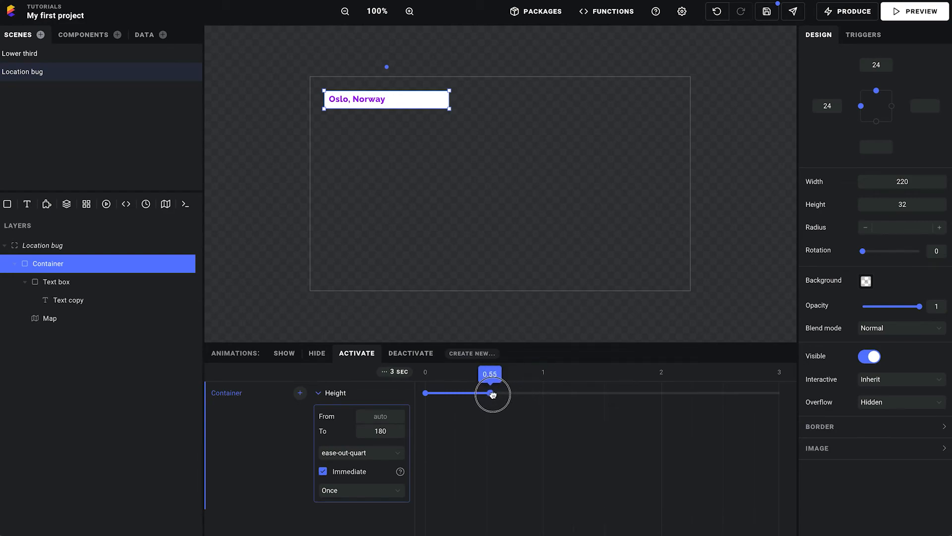
Add a Height animation to the Container's Deactivate state from auto to 32, lasting about 0.55 seconds
left_click(410, 353)
left_click(231, 373)
mouse_move(268, 383)
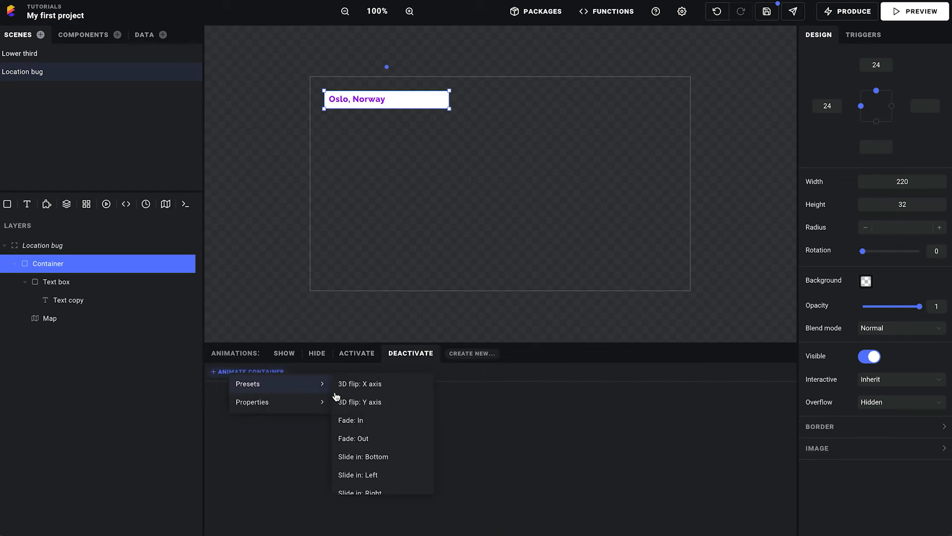
scroll(387, 409, "down", 2)
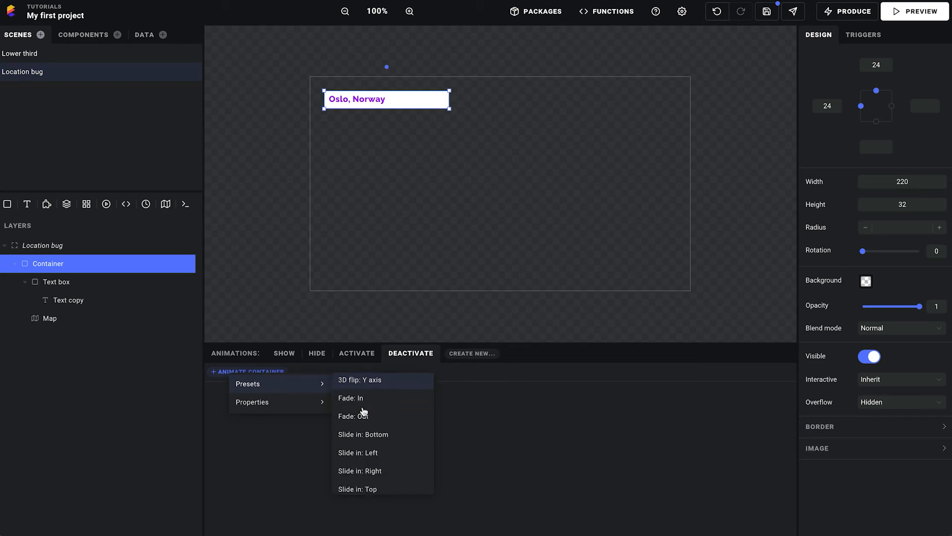
mouse_move(277, 402)
scroll(391, 417, "down", 1)
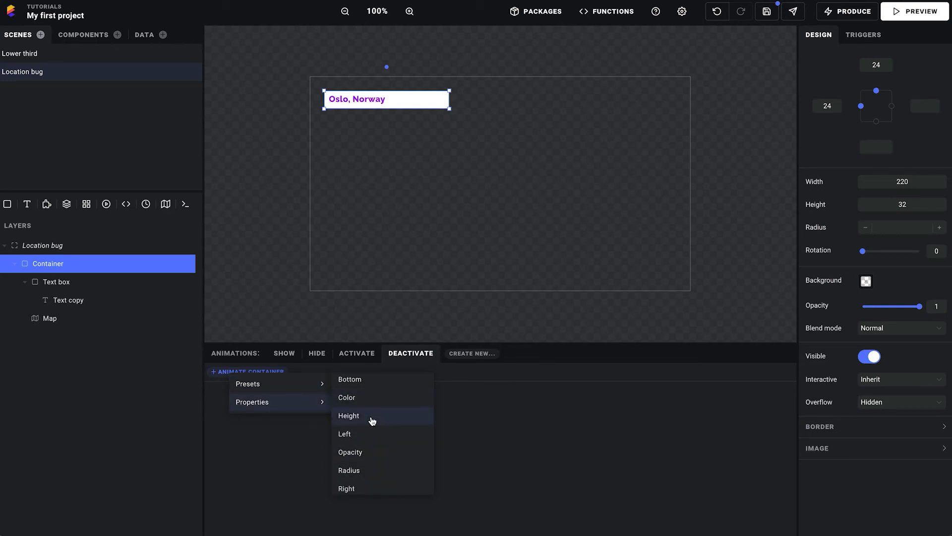
left_click(409, 418)
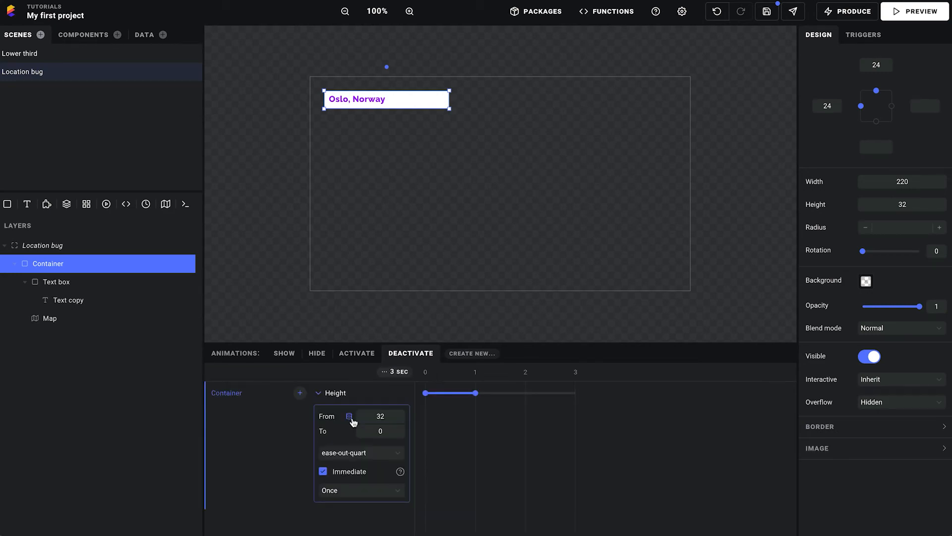
double_click(391, 419)
key("BackSpace")
key("Tab")
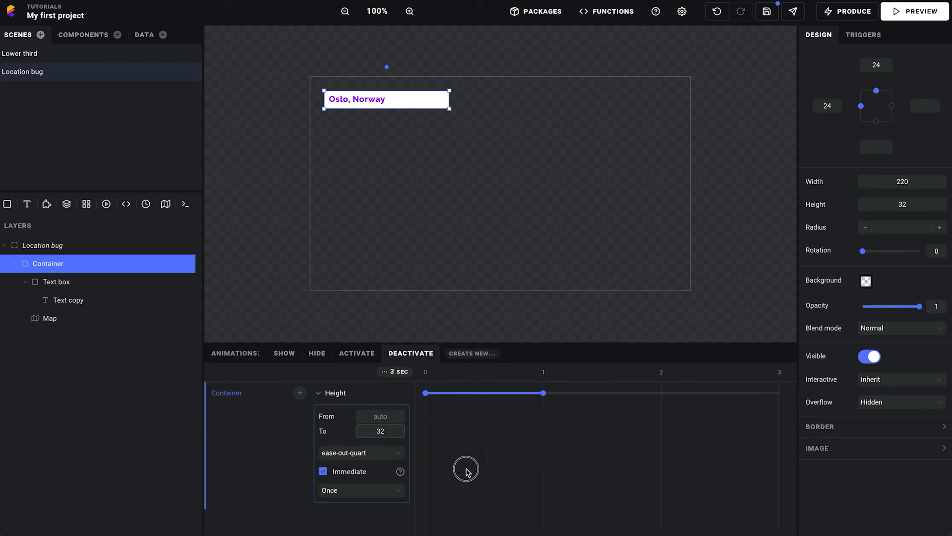
left_click_drag(544, 394, 491, 398)
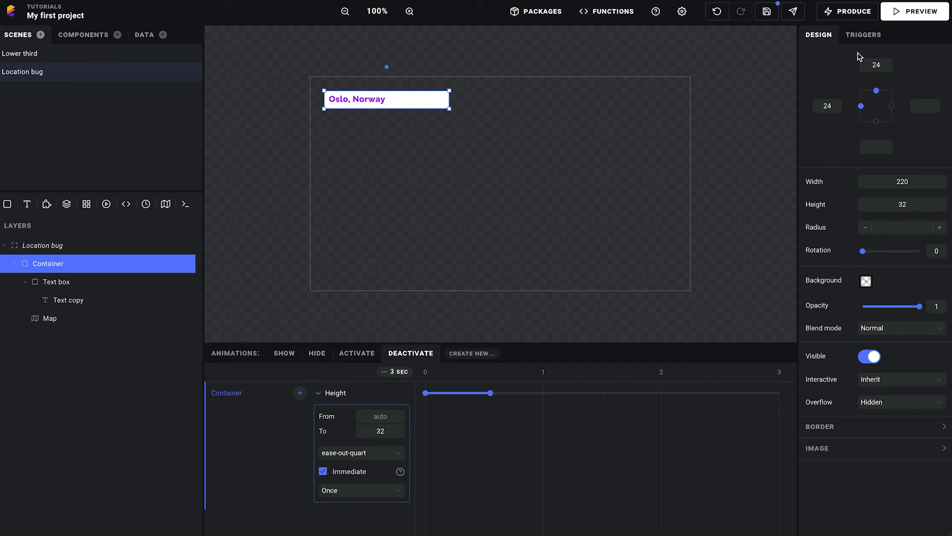
Add a Clicked trigger to the Container that runs Toggle active/deactive on Location bug, and save the project
left_click(876, 40)
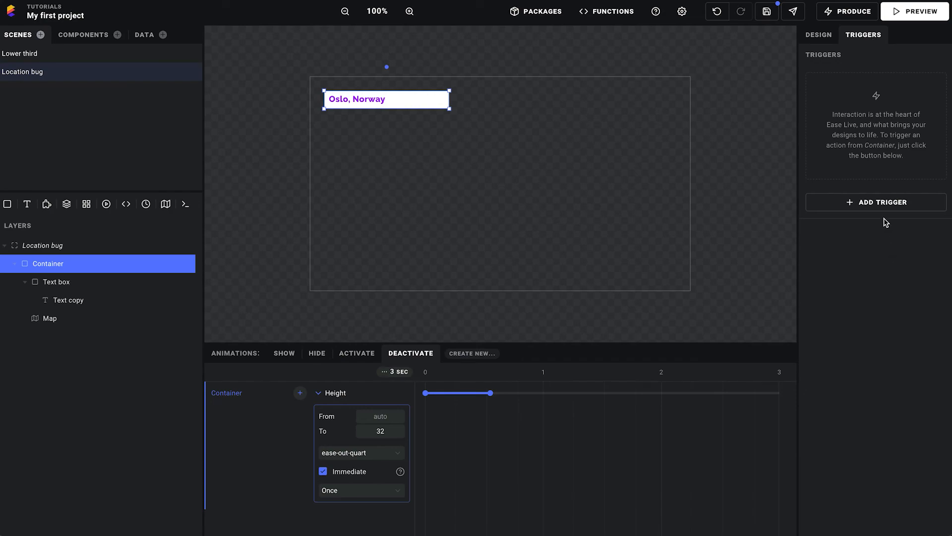
left_click(886, 204)
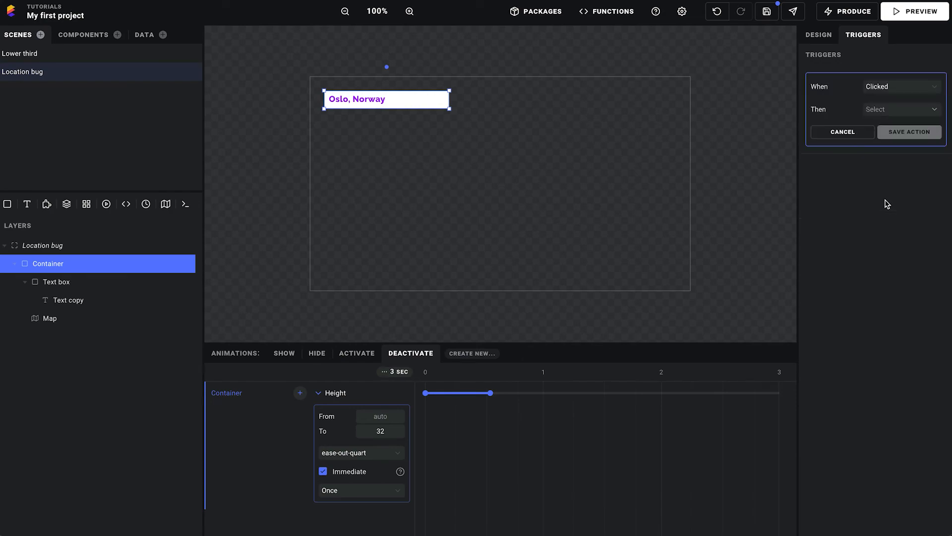
left_click(905, 110)
mouse_move(809, 190)
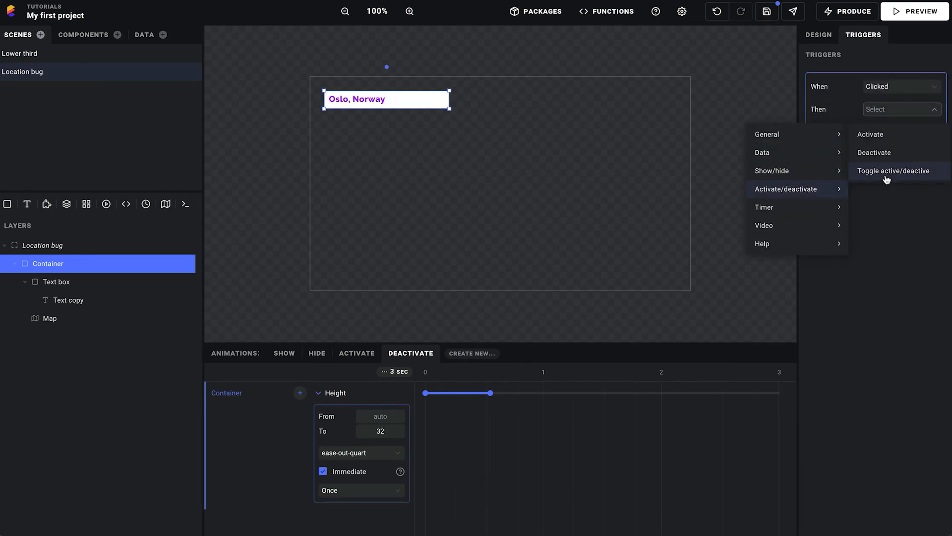
left_click(916, 173)
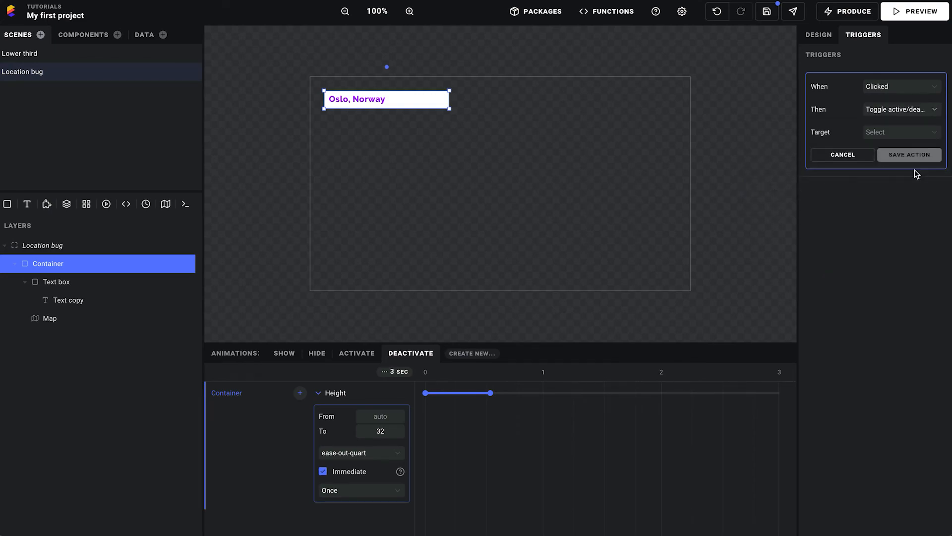
left_click(896, 133)
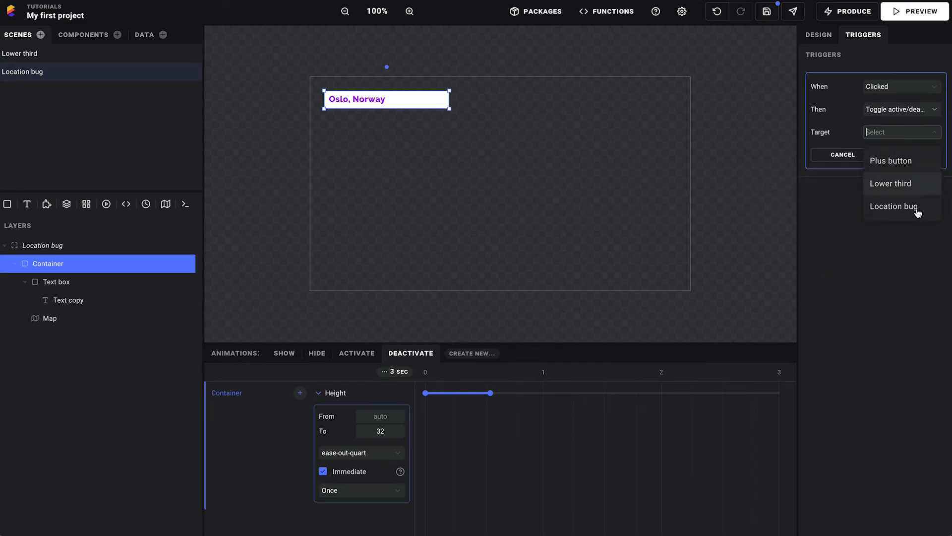
left_click(891, 214)
left_click(886, 160)
left_click(773, 12)
Preview the project and test expanding and collapsing the Location bug through its "Oslo, Norway" bar
left_click(914, 11)
left_click(466, 196)
left_click(490, 198)
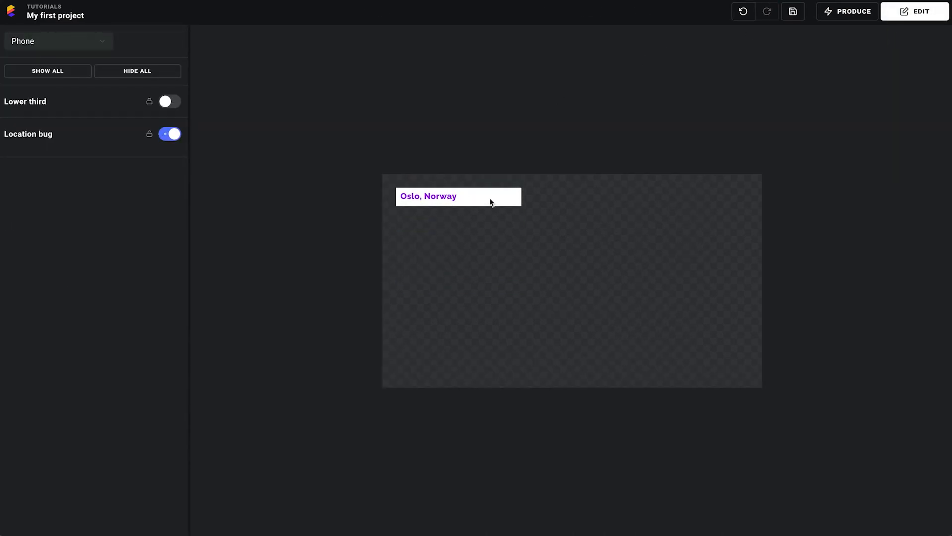
left_click(489, 198)
left_click(489, 198)
Show the Lower third in the preview, test expanding it and the Location bug alternately, and return to editing
left_click(172, 103)
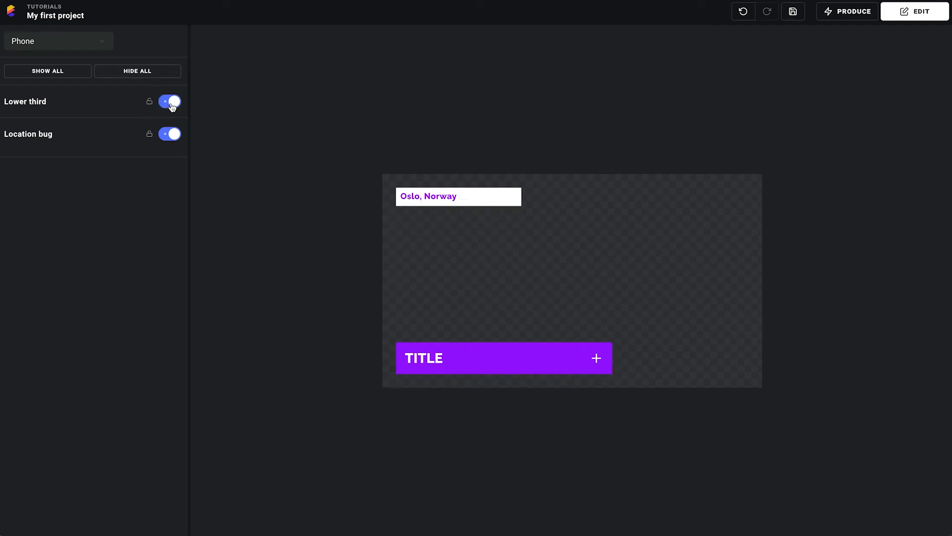
left_click(499, 358)
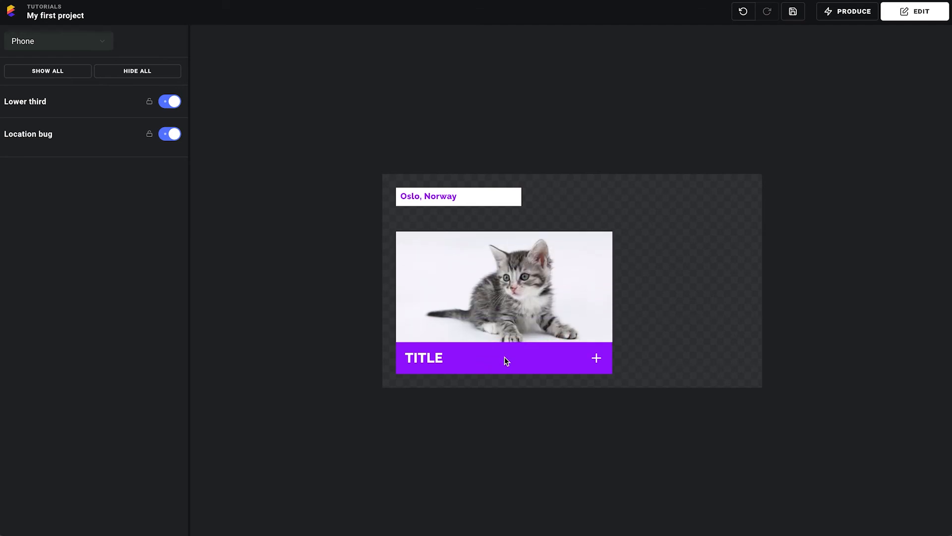
left_click(476, 195)
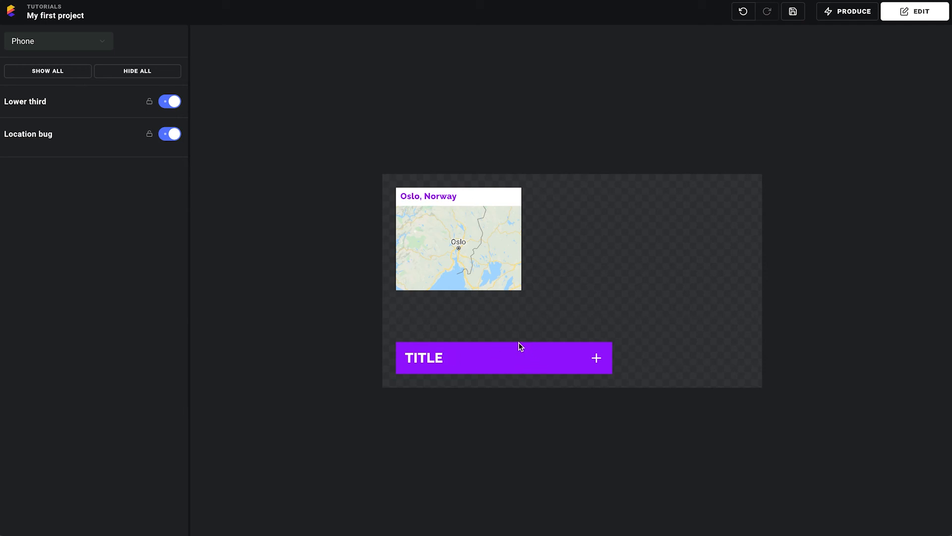
left_click(505, 367)
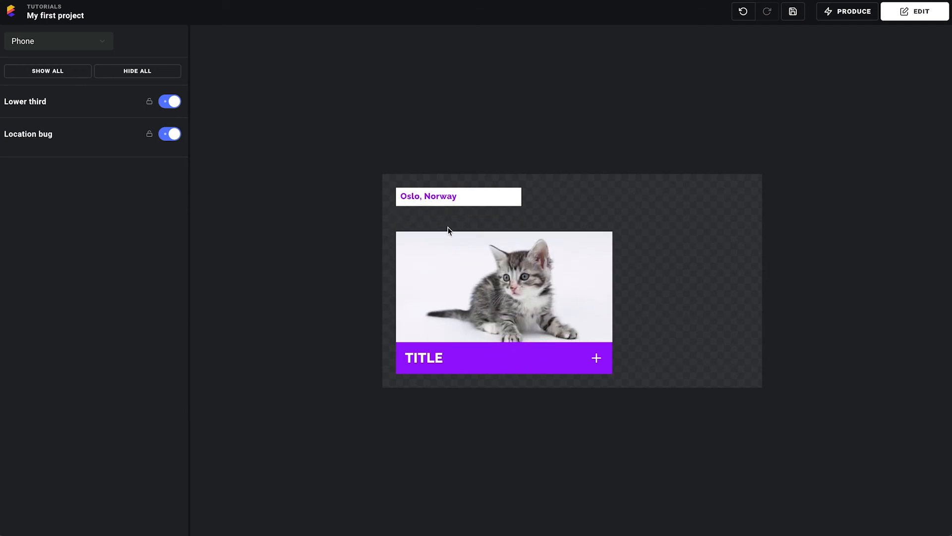
left_click(460, 195)
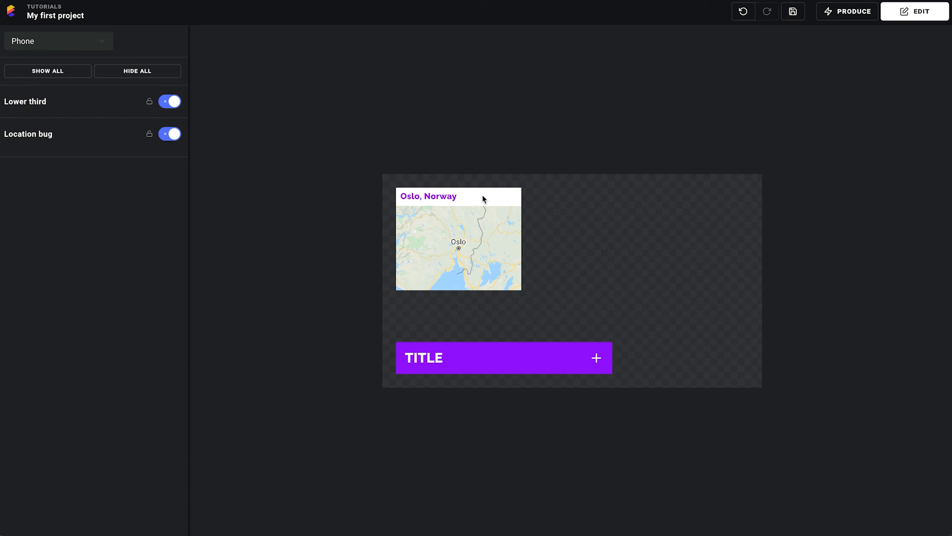
left_click(920, 15)
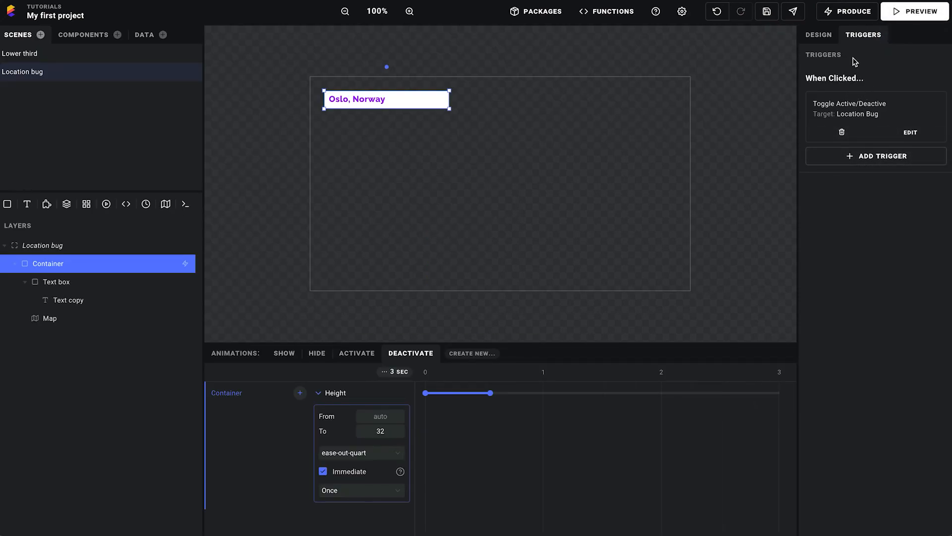
Review the Container's Activate and Deactivate height animations, deselect the Container and save the project
left_click(818, 36)
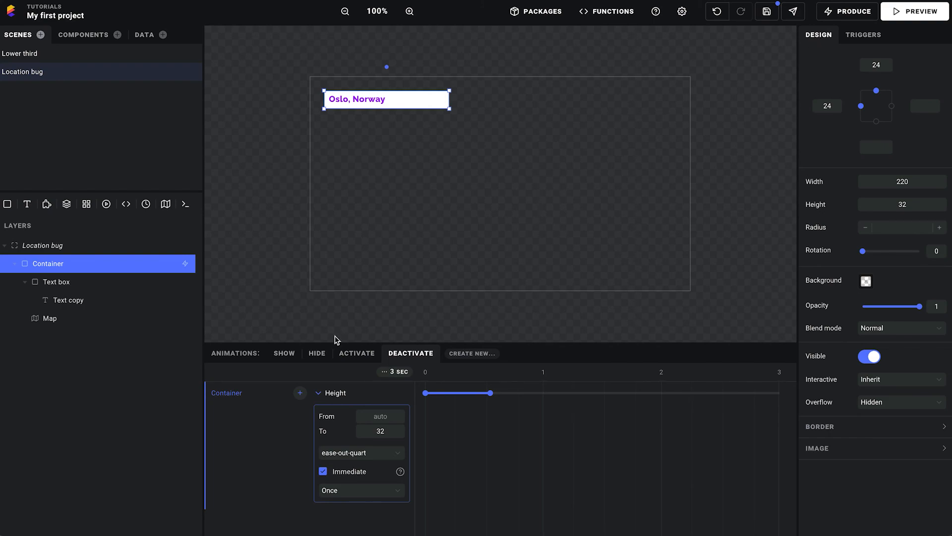
left_click(358, 353)
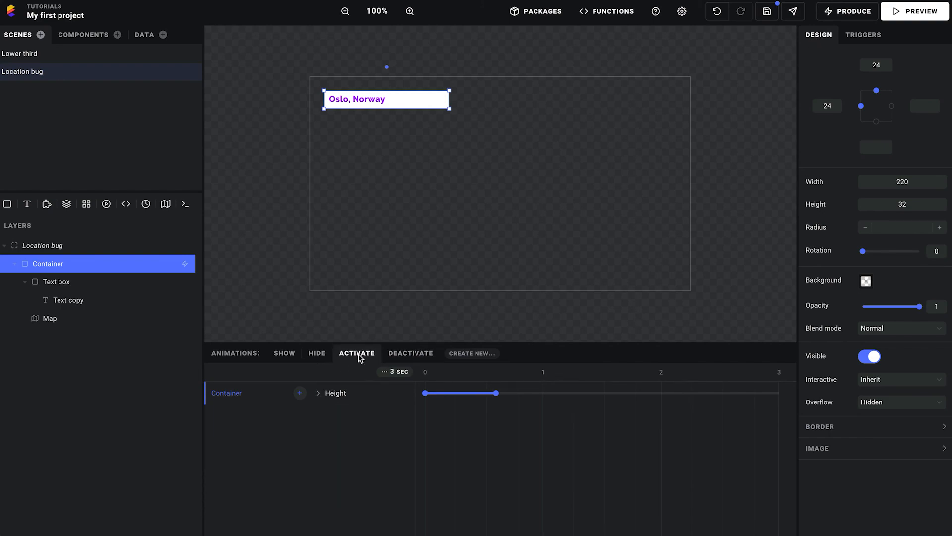
left_click(411, 354)
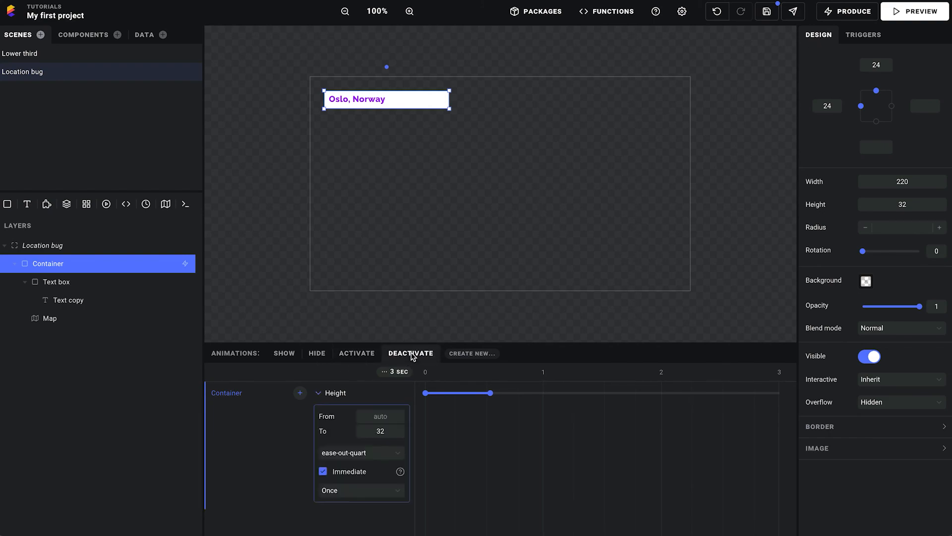
left_click(563, 117)
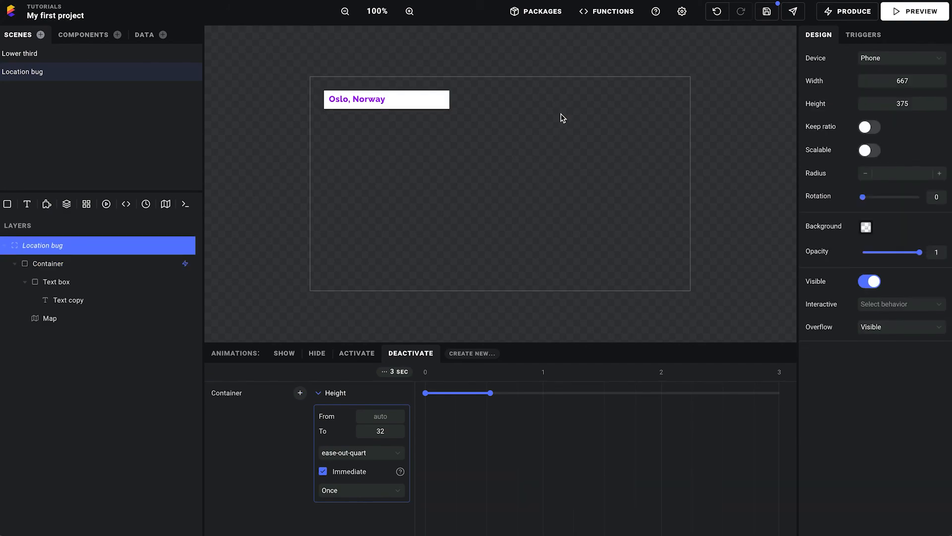
key("ctrl+s")
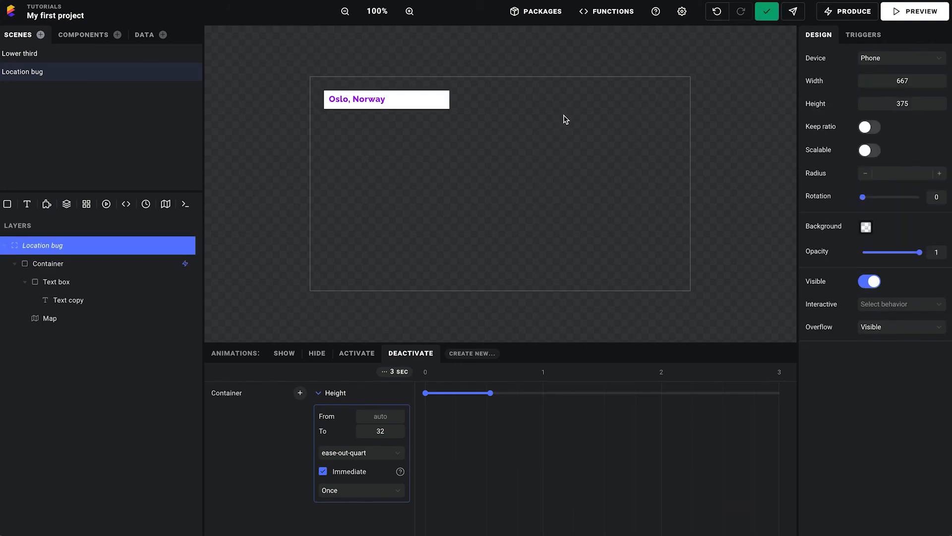